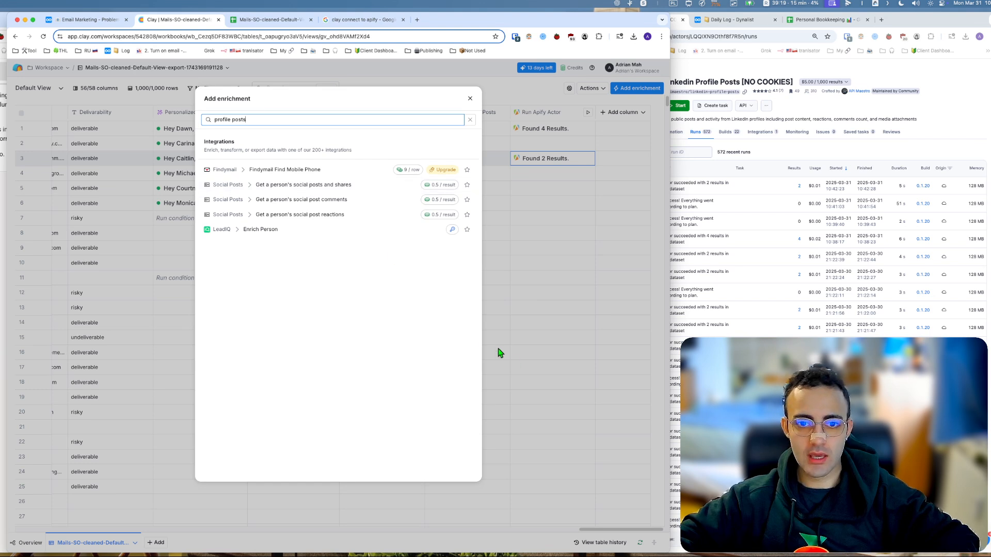
key(super+shift+a)
drag(544, 352, 448, 186)
key(Escape)
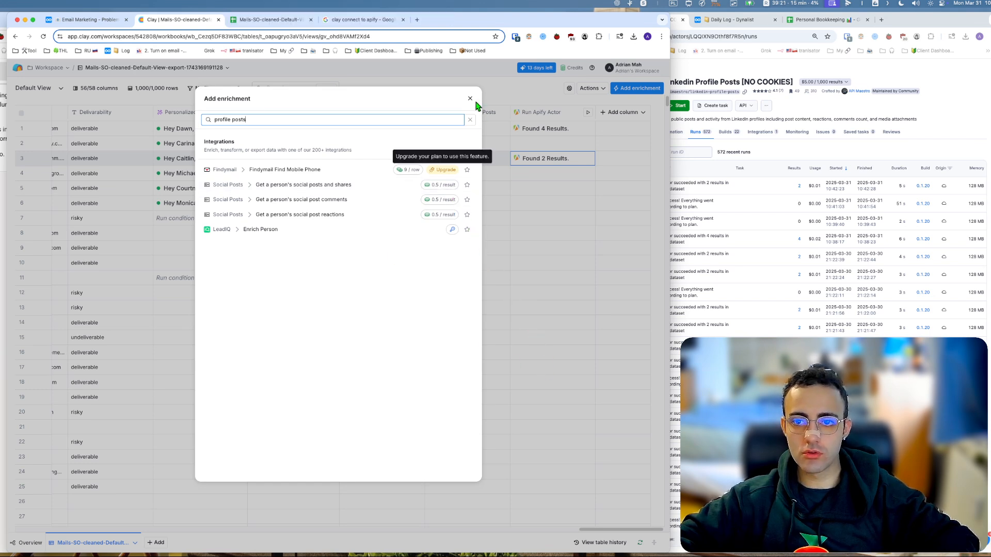
click(861, 122)
key(super+shift+a)
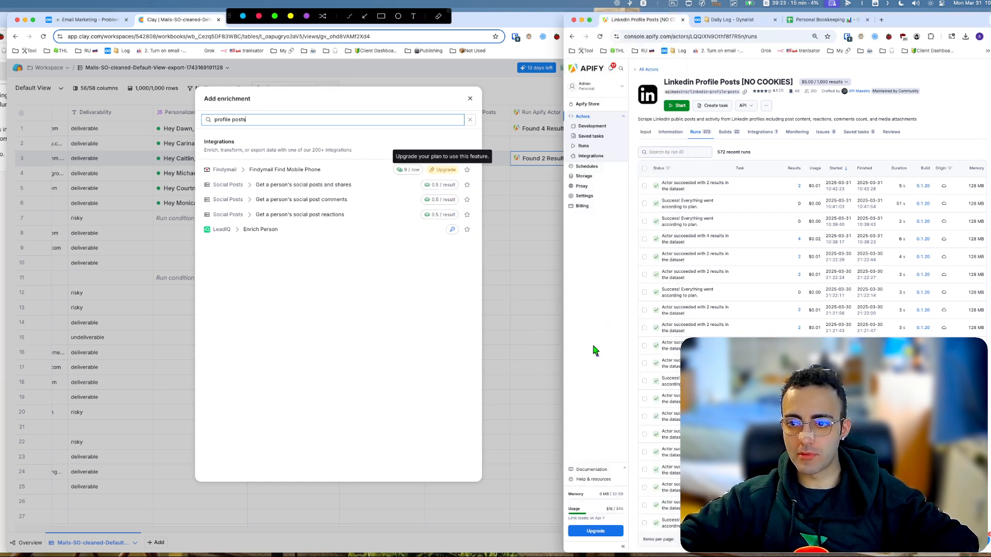
mouse_move(593, 344)
mouse_down()
mouse_move(813, 191)
mouse_move(789, 200)
mouse_move(572, 502)
mouse_move(615, 503)
mouse_move(593, 510)
mouse_move(687, 194)
mouse_up()
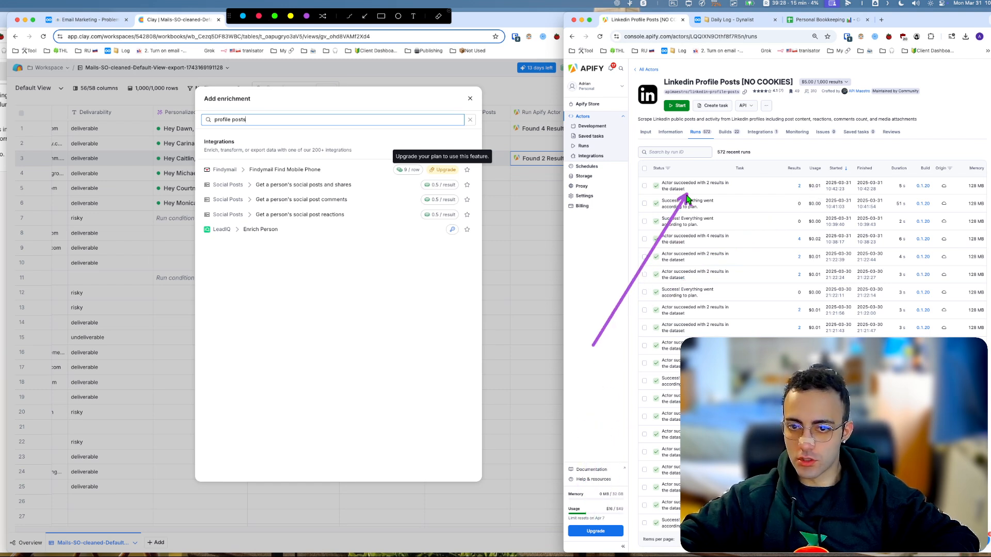
key(Escape)
click(397, 288)
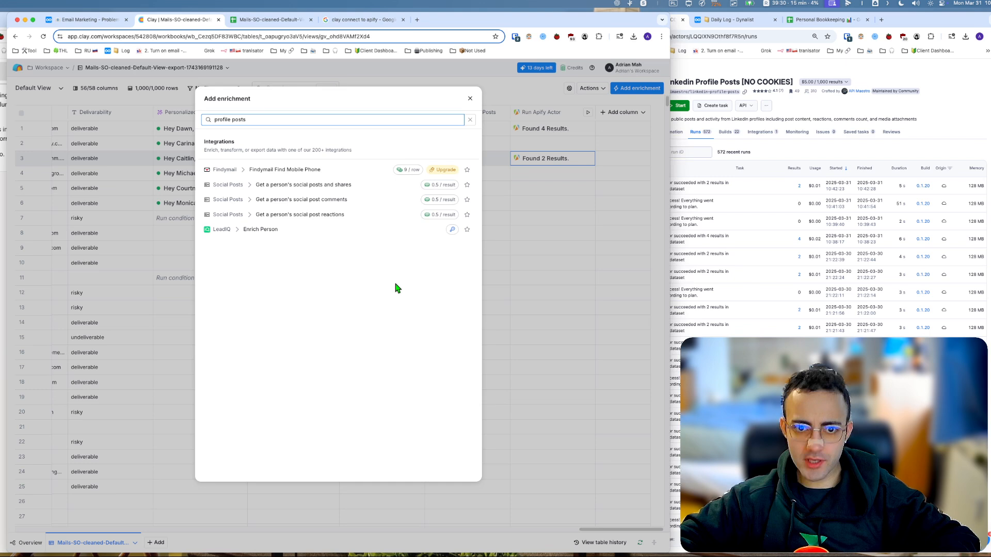
Close the enrichment picker and examine each post in the details of row 1's social posts cell.
click(470, 99)
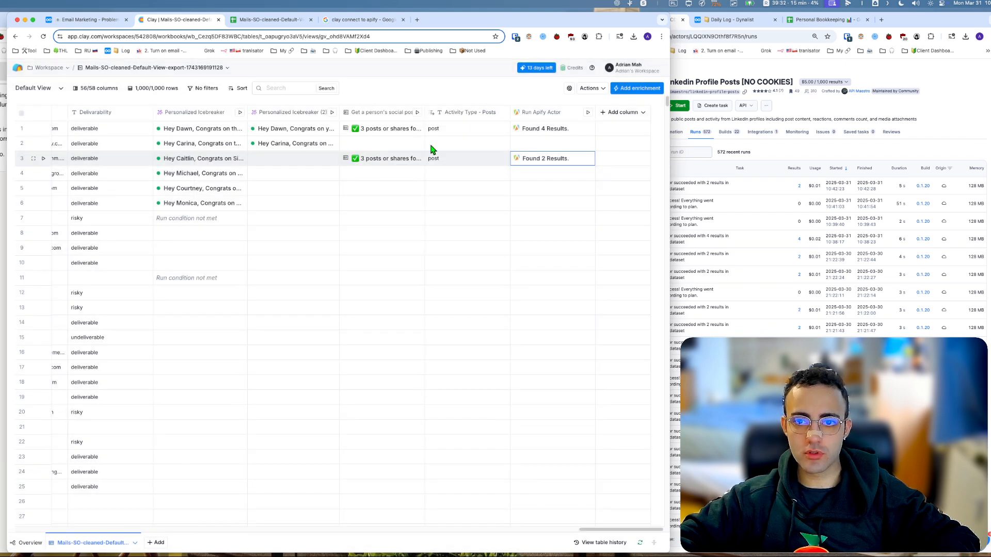
click(371, 134)
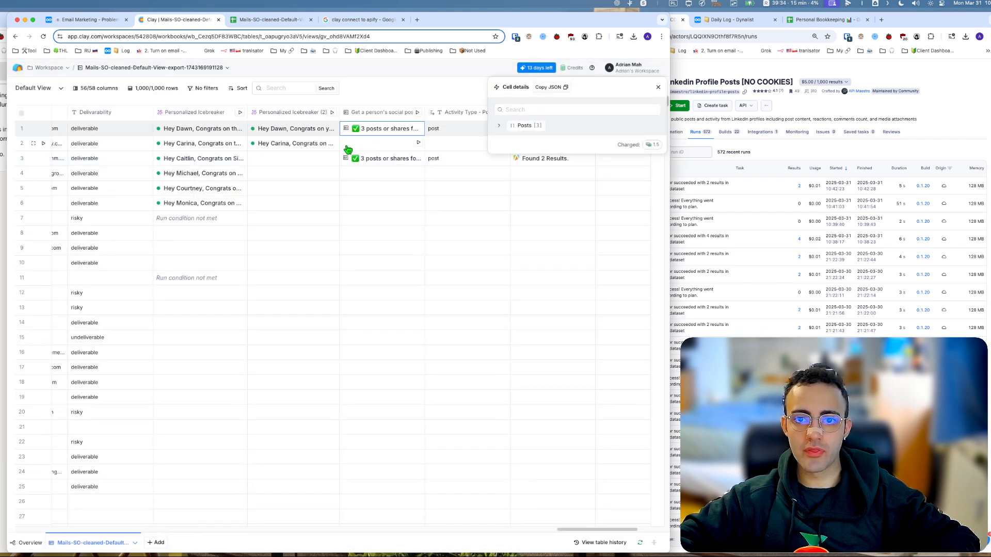
click(499, 126)
click(504, 150)
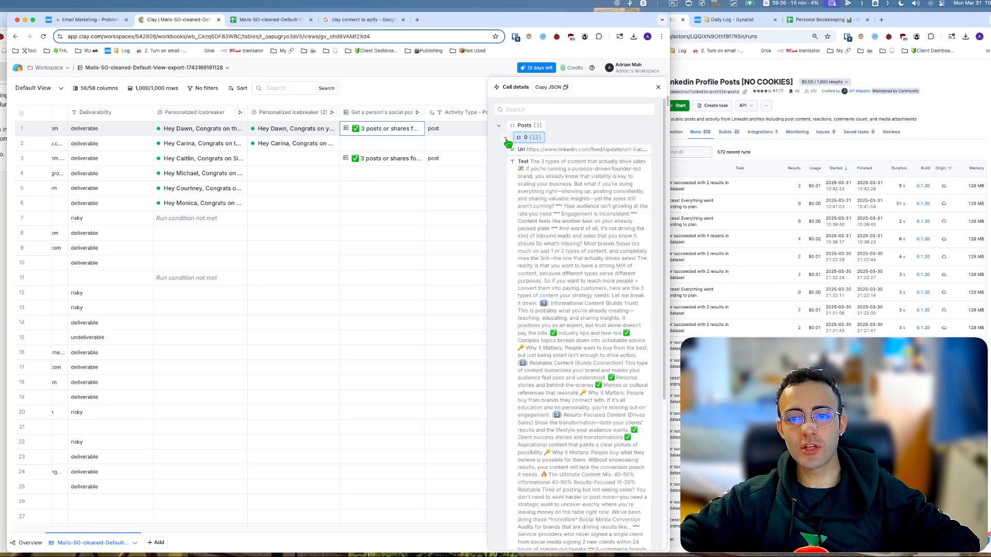
click(505, 149)
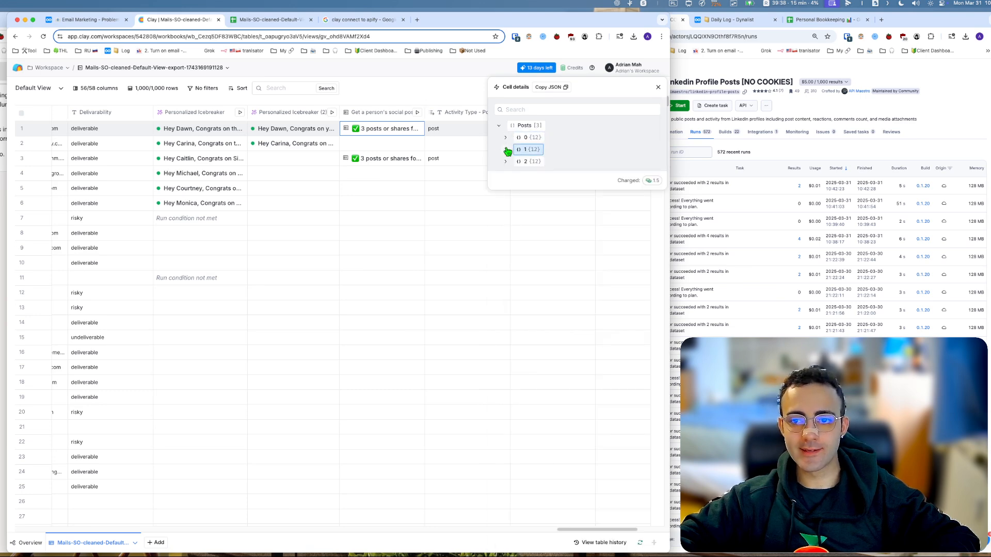
click(506, 149)
click(505, 149)
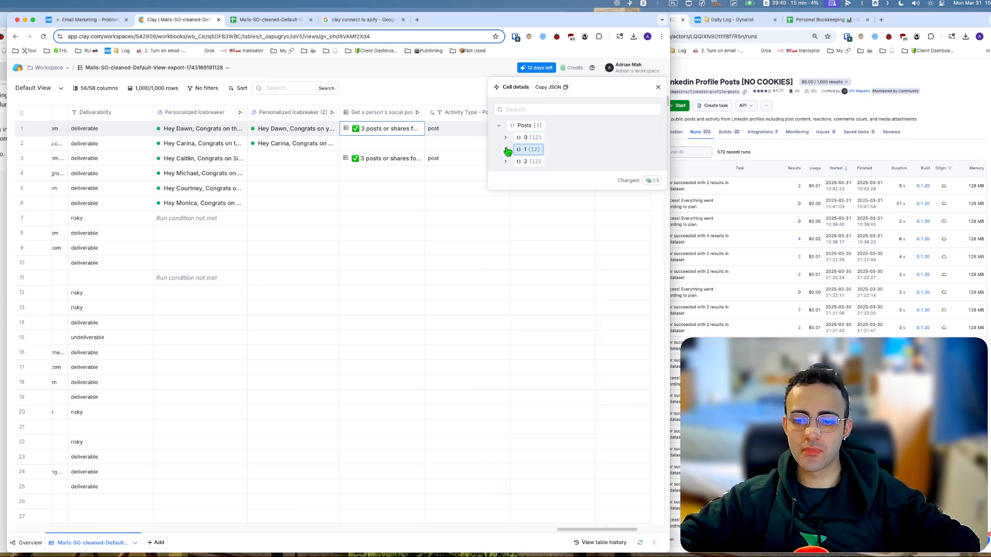
click(506, 161)
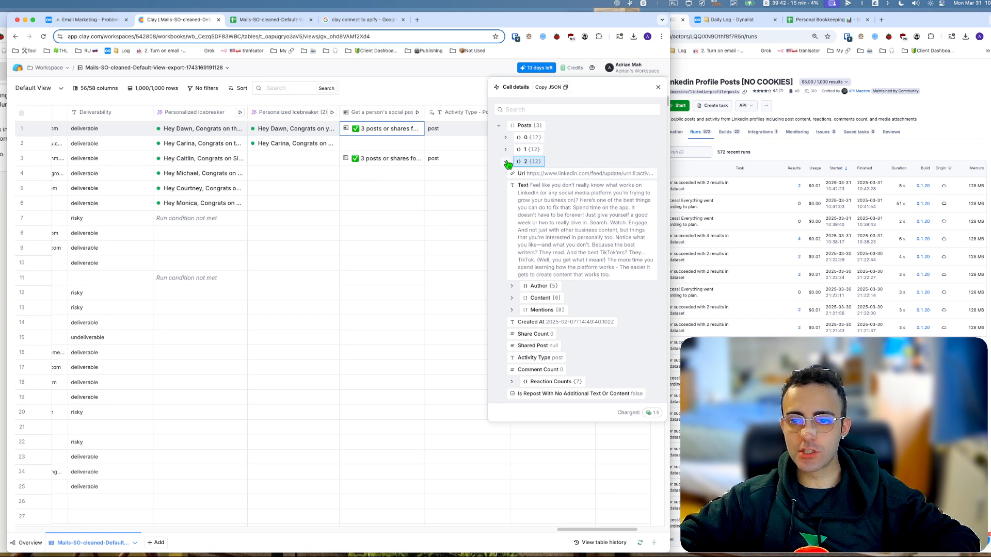
click(506, 162)
click(656, 88)
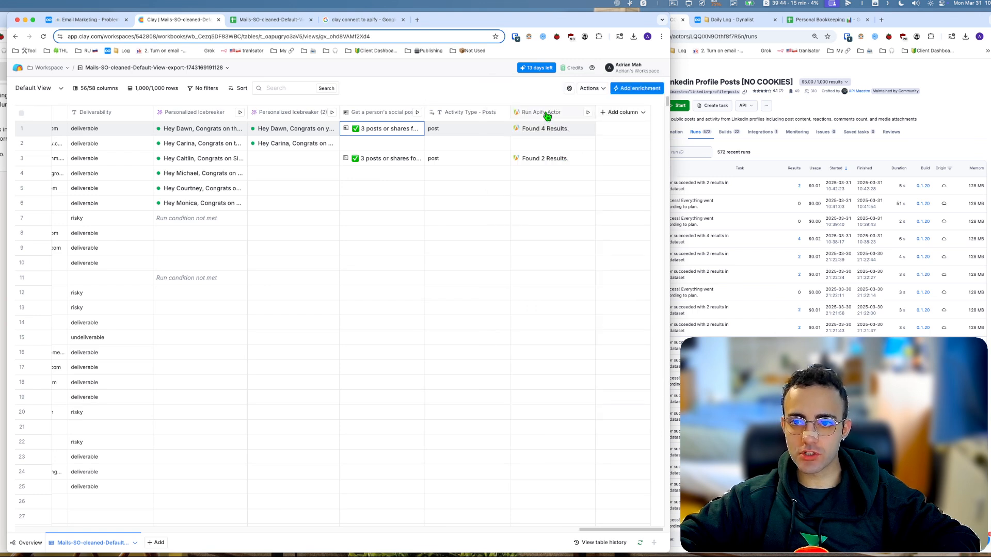
Open the Run Apify Actor column for editing and start adding a new Apify account connection.
click(547, 116)
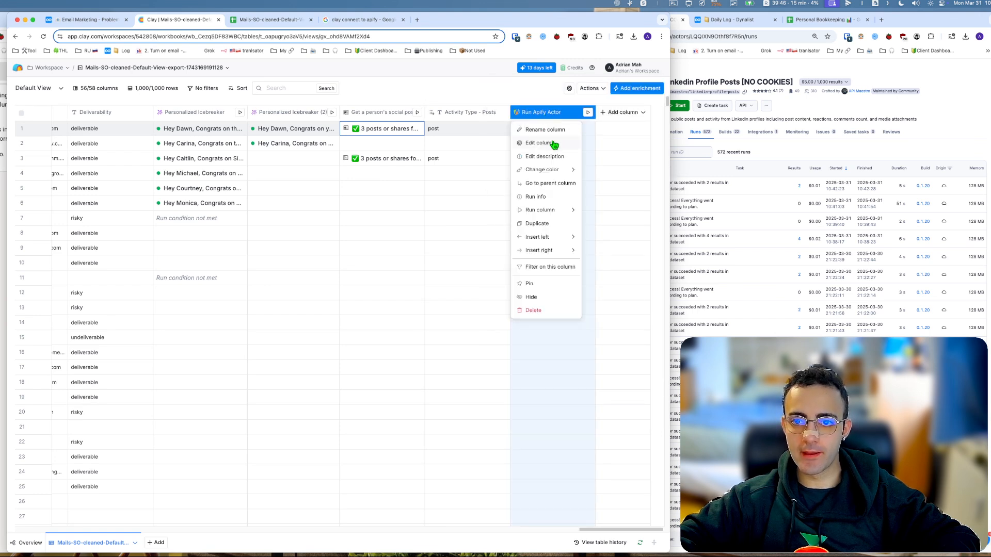
click(539, 143)
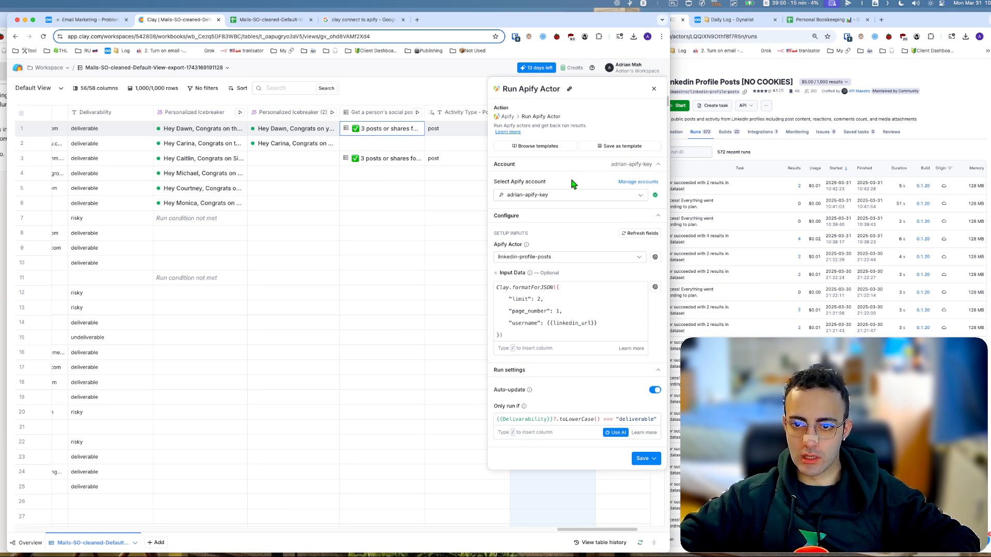
click(593, 197)
click(557, 227)
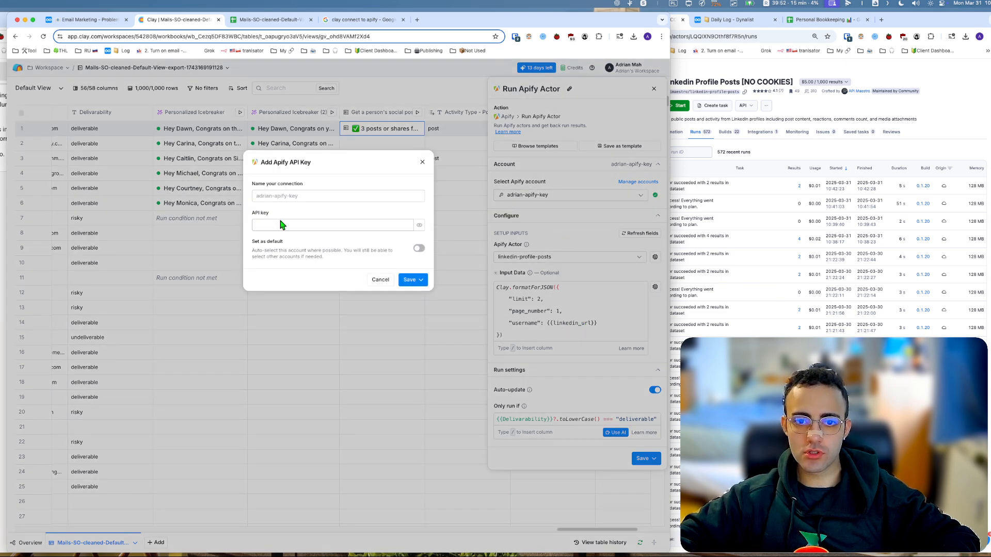
Switch to Apify and find the personal API tokens in the API & Integrations settings.
click(798, 113)
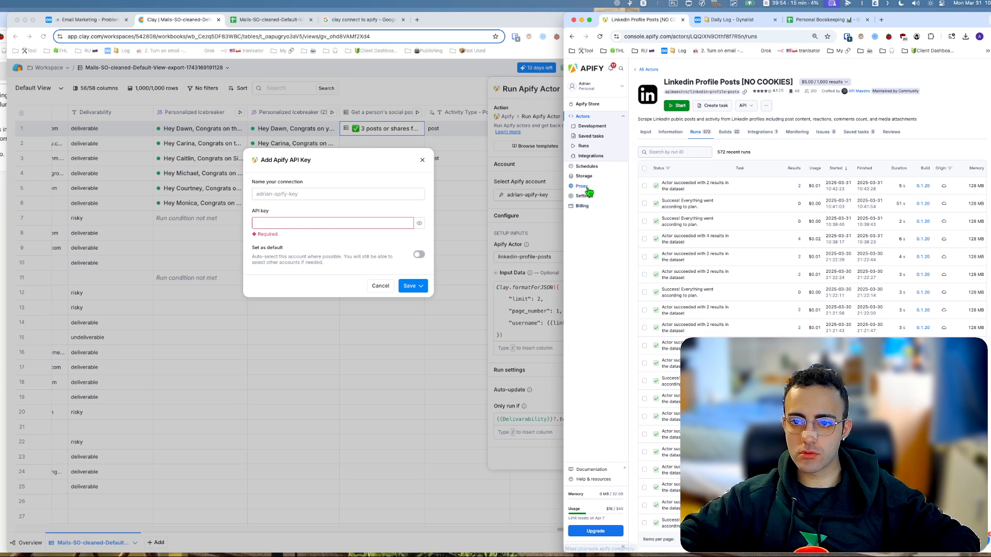
click(587, 195)
click(685, 89)
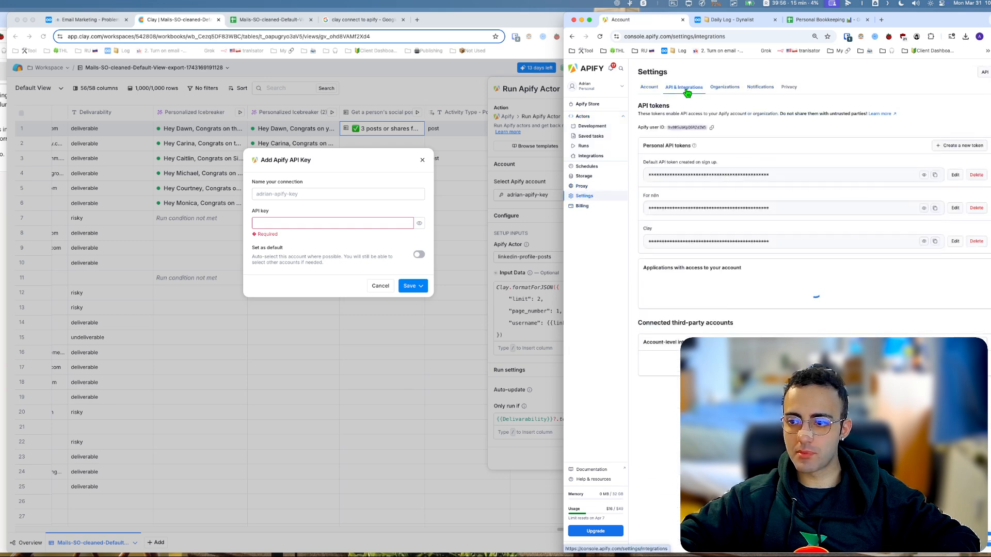
key(ctrl+a)
mouse_move(537, 301)
mouse_down()
mouse_move(730, 160)
mouse_move(928, 148)
mouse_move(932, 175)
mouse_up()
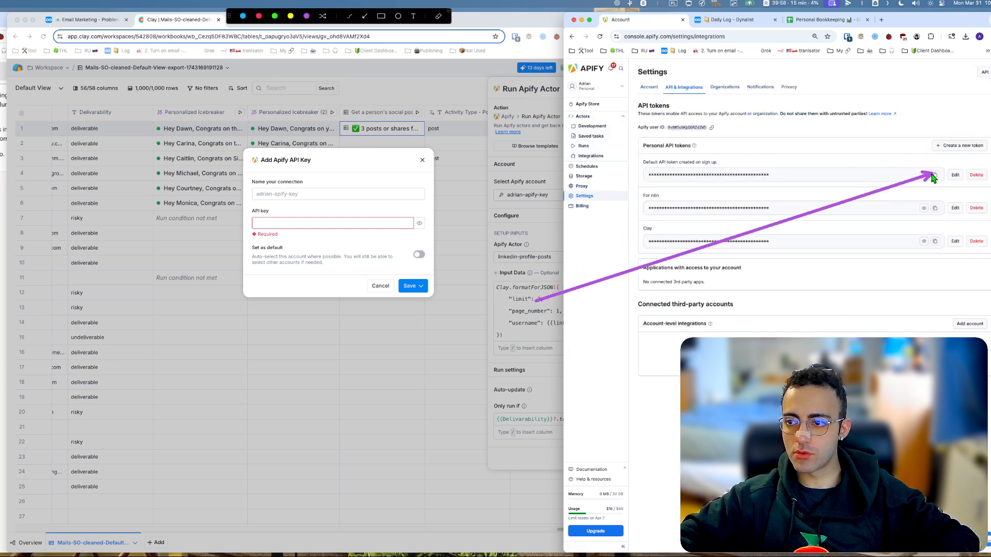
key(Escape)
Switch back to Clay and dismiss the Add Apify API Key dialog without entering a key.
click(320, 223)
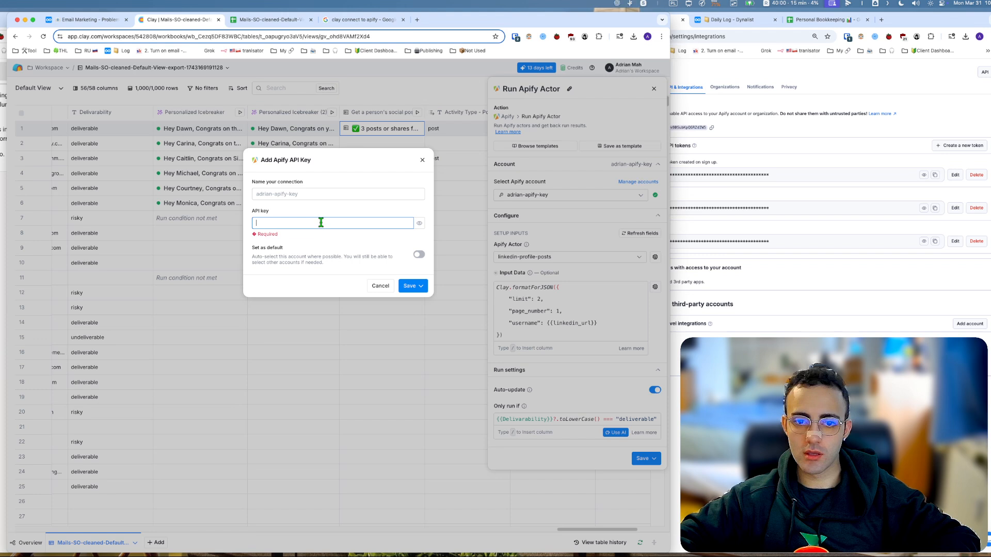
click(360, 210)
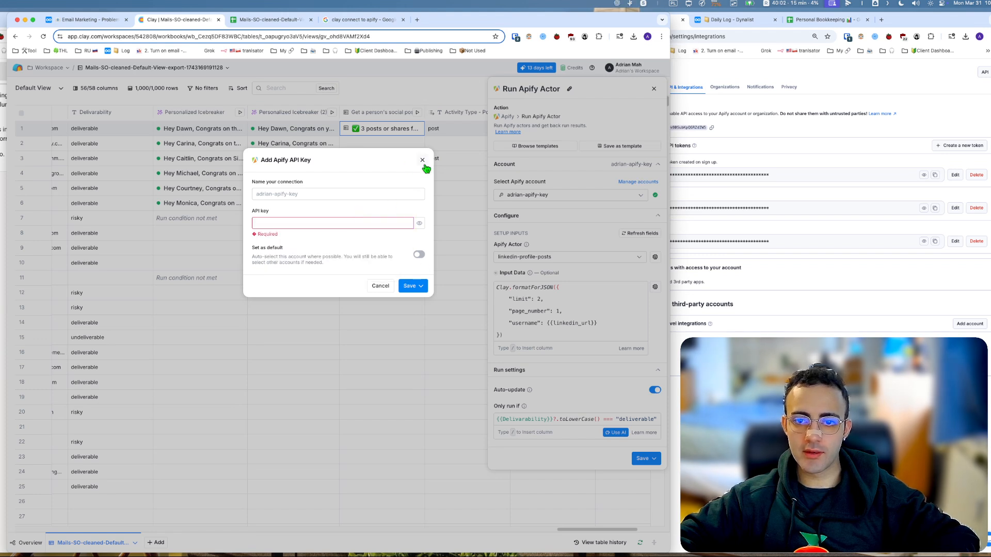
click(423, 161)
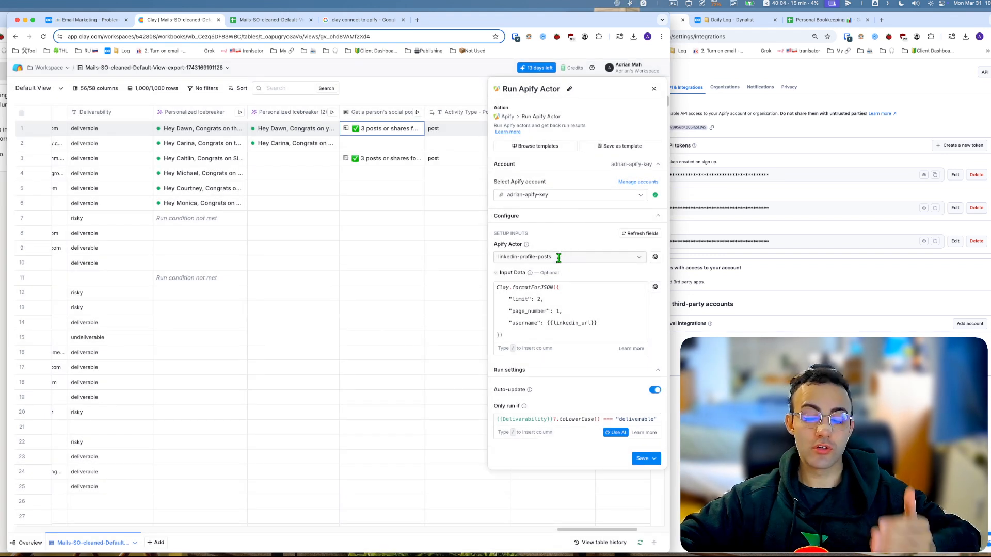
View Clay's Apify actor choices, then open the Linkedin Profile Posts actor in Apify and select its ID in the page address.
click(604, 253)
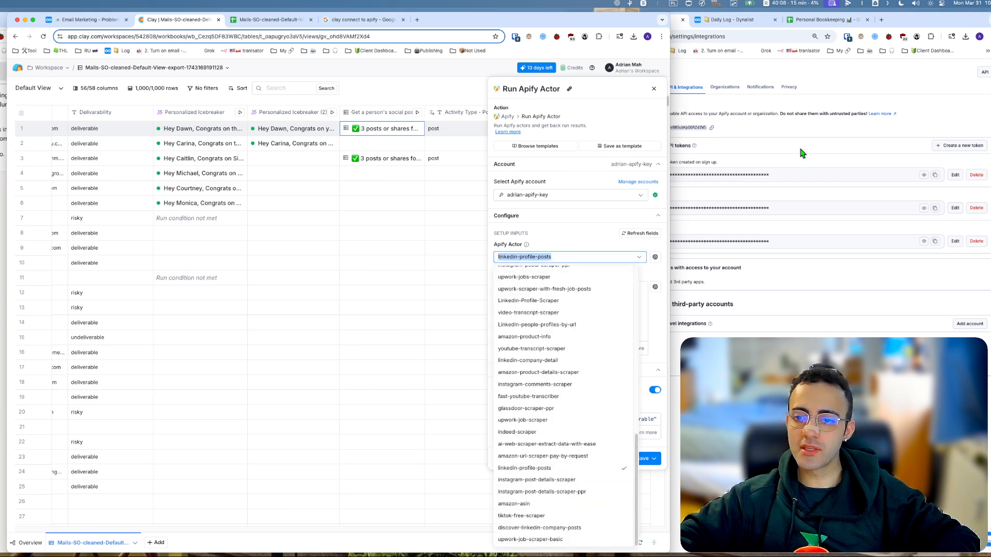
click(822, 91)
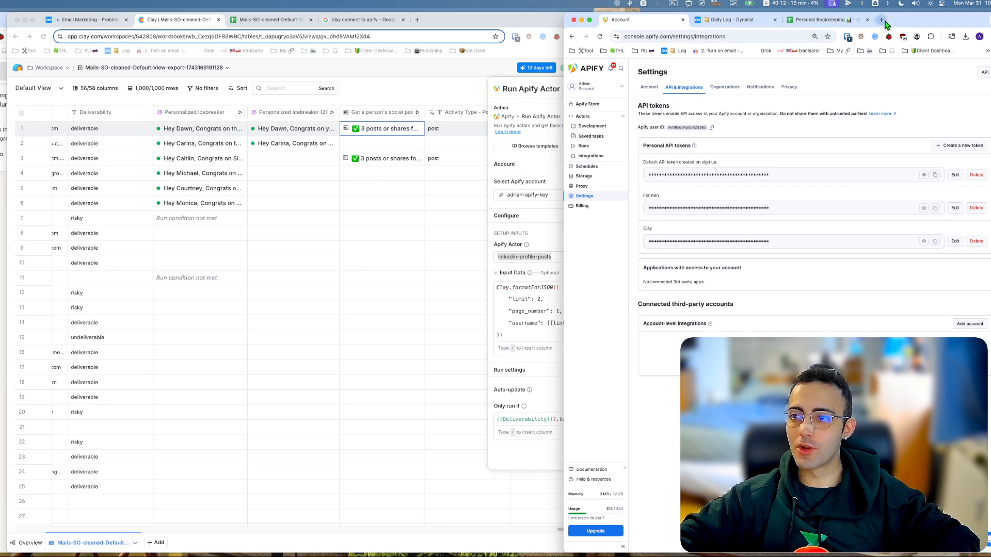
click(583, 116)
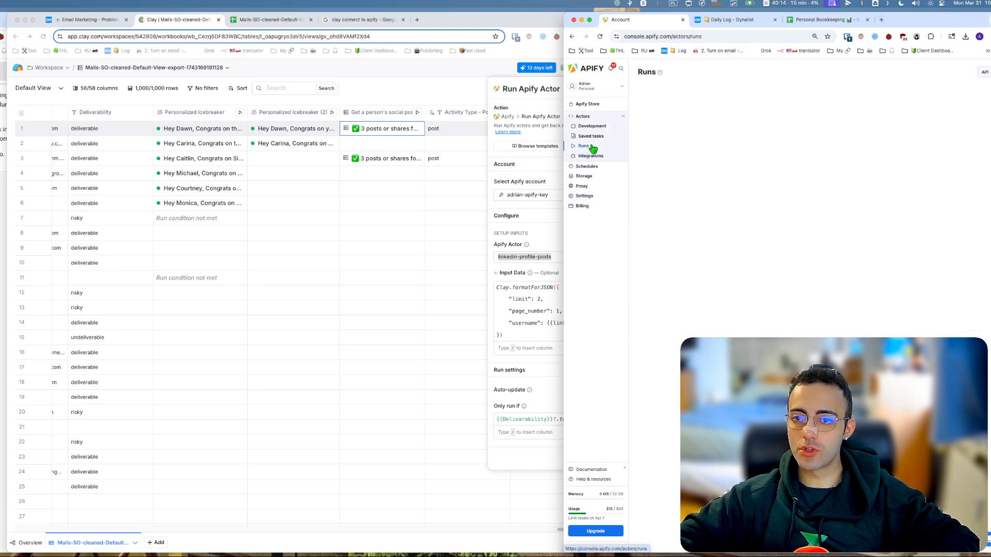
click(754, 115)
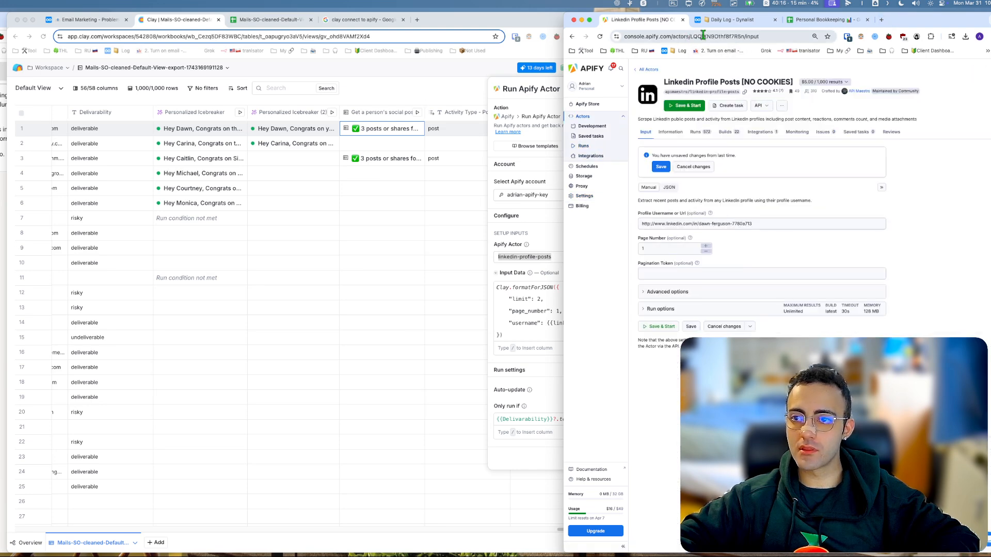
double_click(737, 36)
key(ctrl+a)
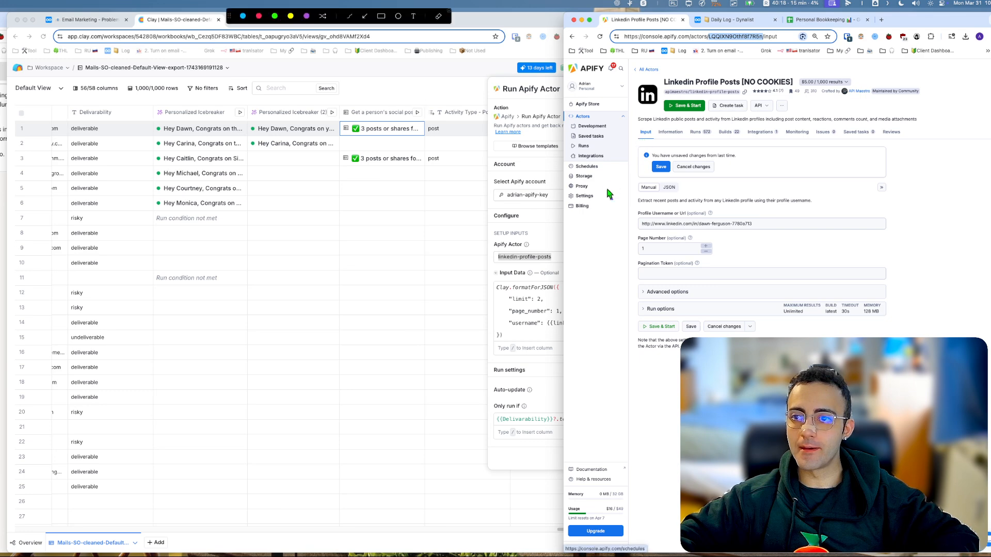
mouse_move(608, 189)
mouse_down()
mouse_move(720, 42)
mouse_move(748, 41)
mouse_up()
key(Escape)
Return to Clay, search the Apify Actor choices for "posts", and keep linkedin-profile-posts selected.
click(559, 250)
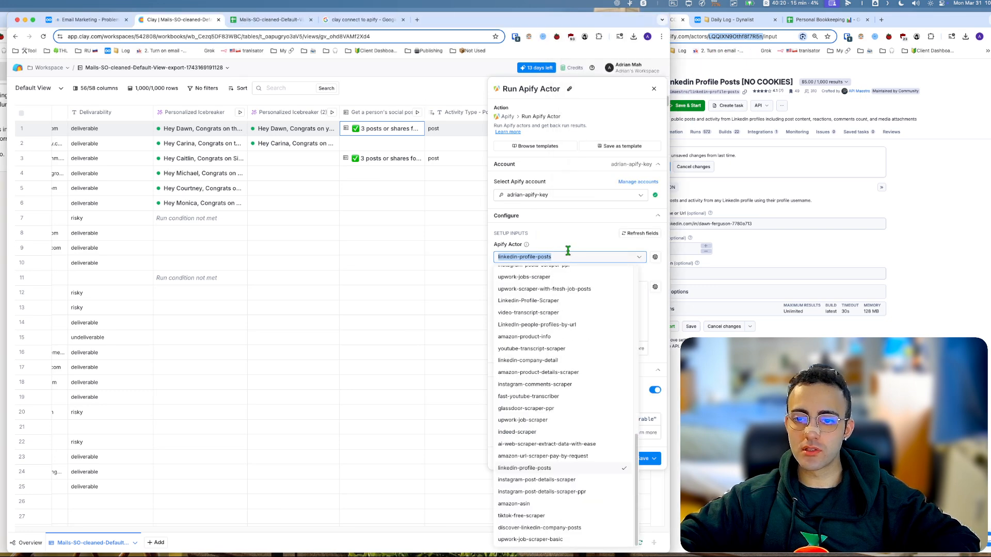
triple_click(572, 254)
text(po)
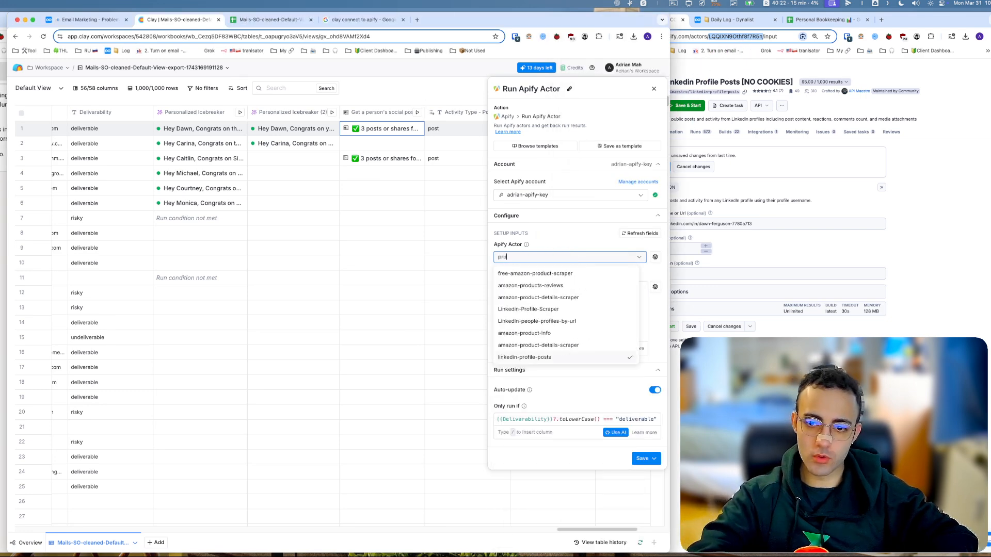
text(sts)
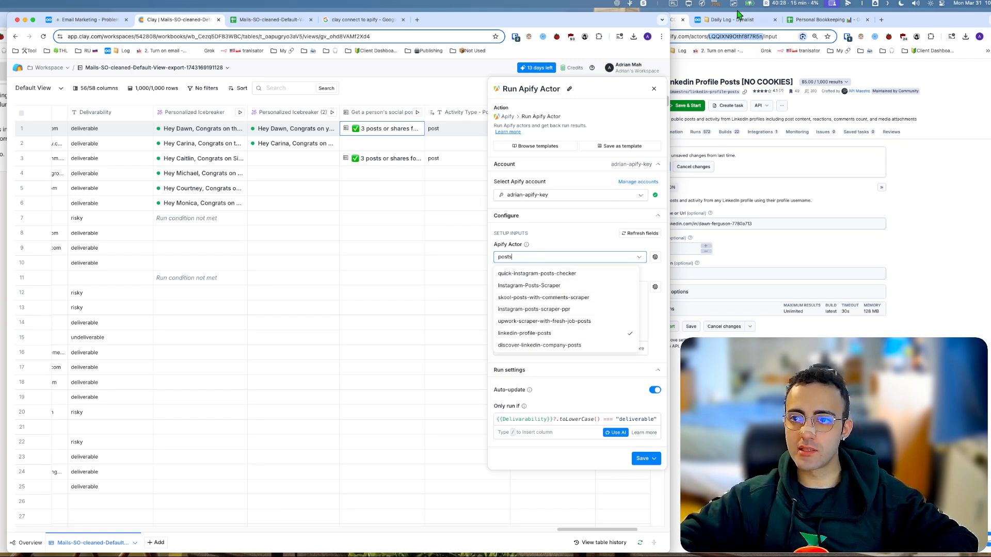
click(576, 249)
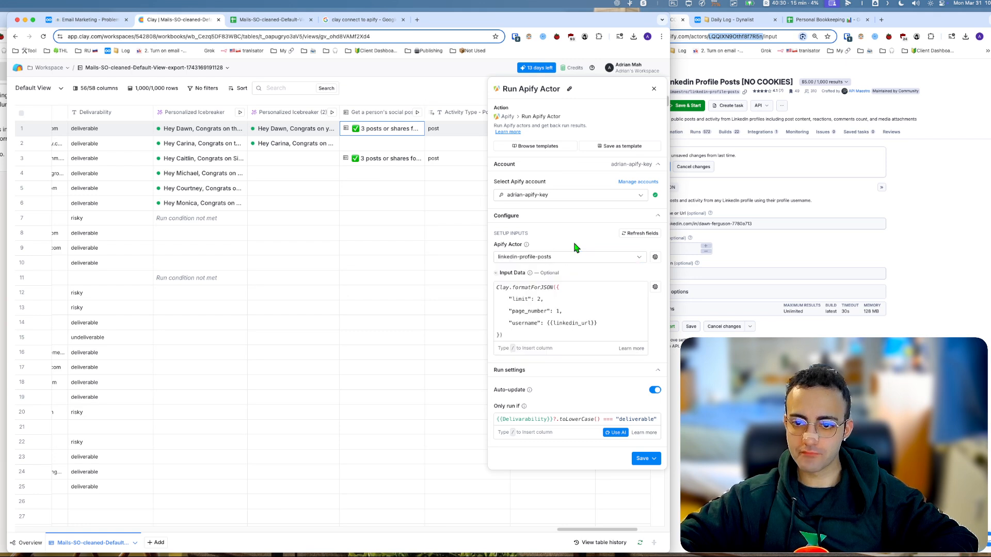
Check the input type options for Input Data and close the Run Apify Actor column's settings.
click(655, 288)
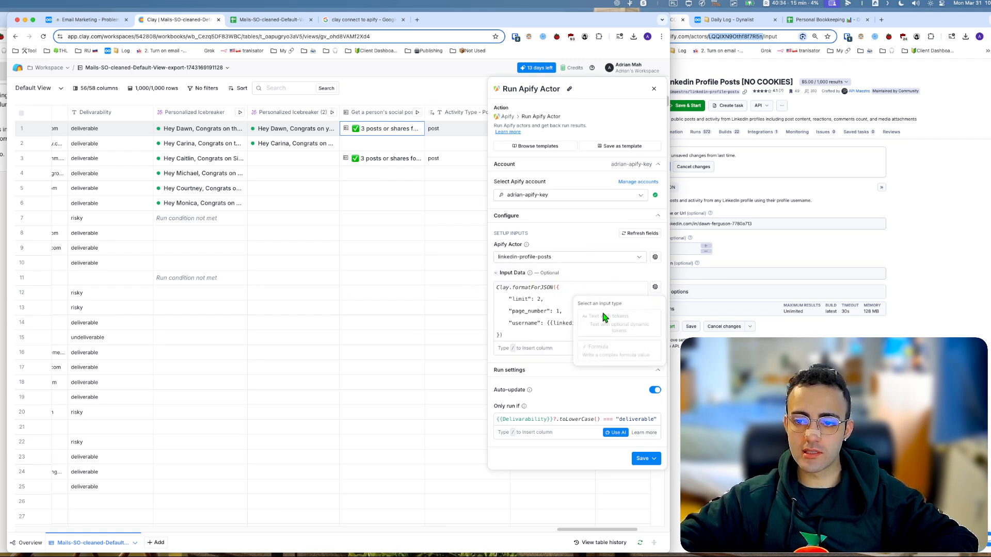
click(653, 89)
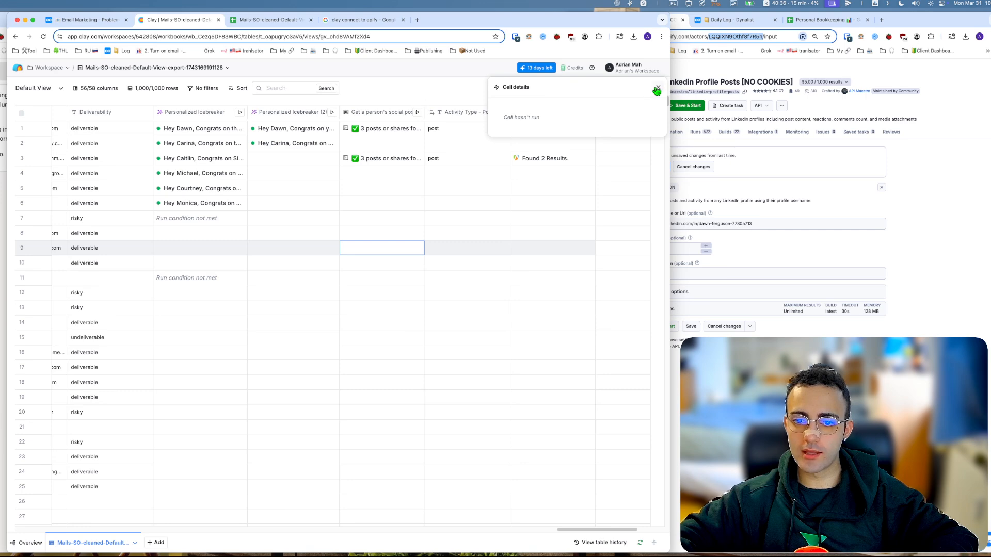
click(657, 89)
Search the enrichments for "apify" and open the setup of a new Run Apify Actor column, ready at its Input Data.
click(625, 112)
click(621, 131)
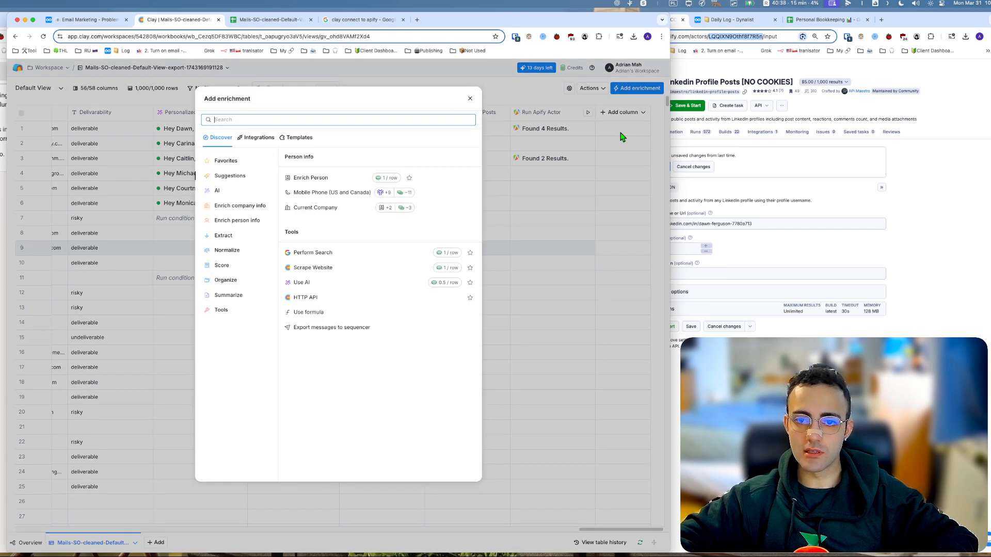
text(apify)
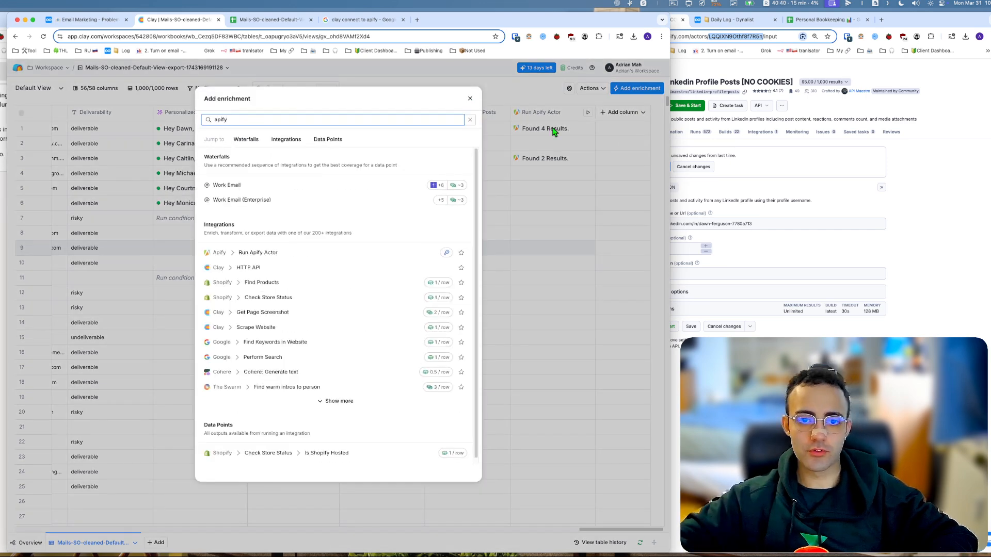
click(258, 253)
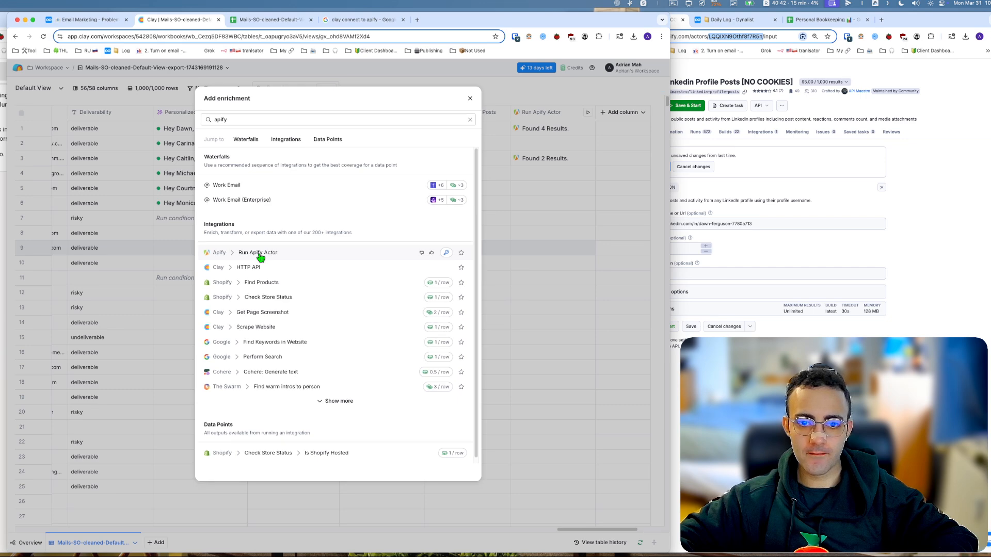
click(536, 299)
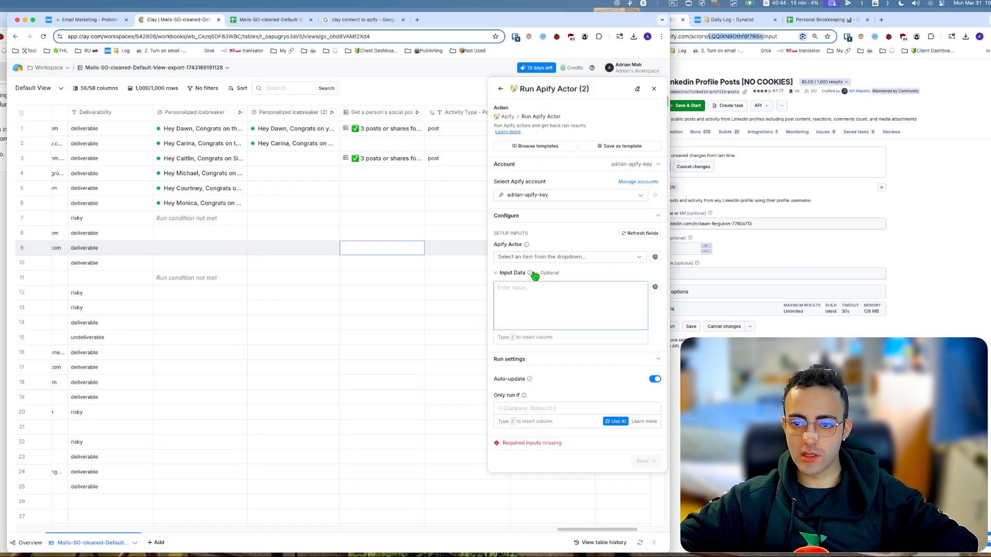
Switch to Apify, show the Linkedin Profile Posts actor's input as JSON, and copy the entire code.
click(655, 287)
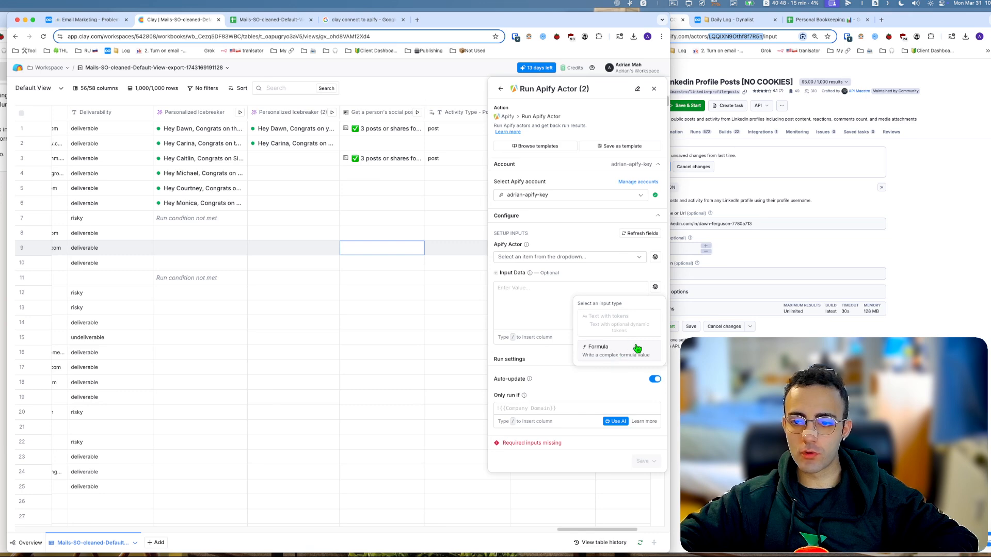
click(803, 183)
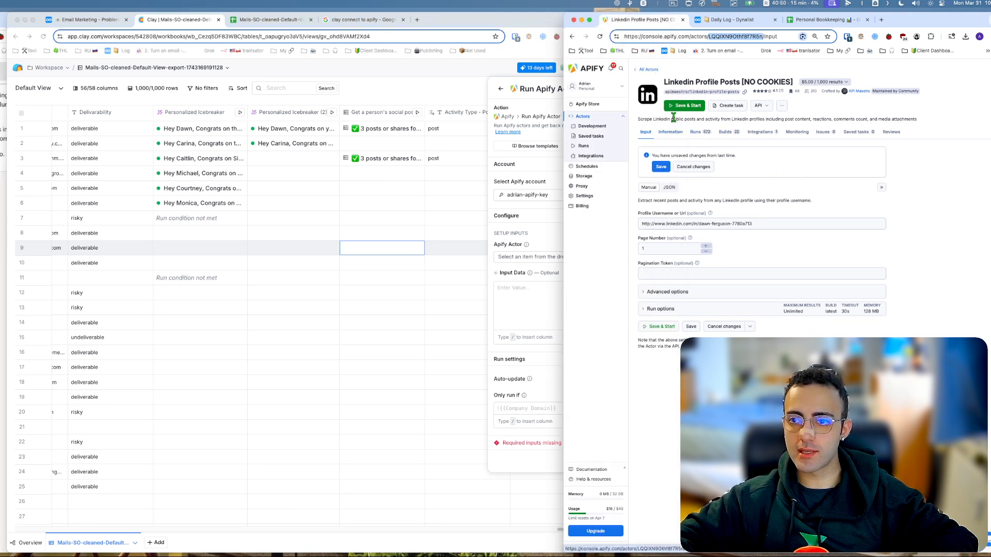
click(698, 132)
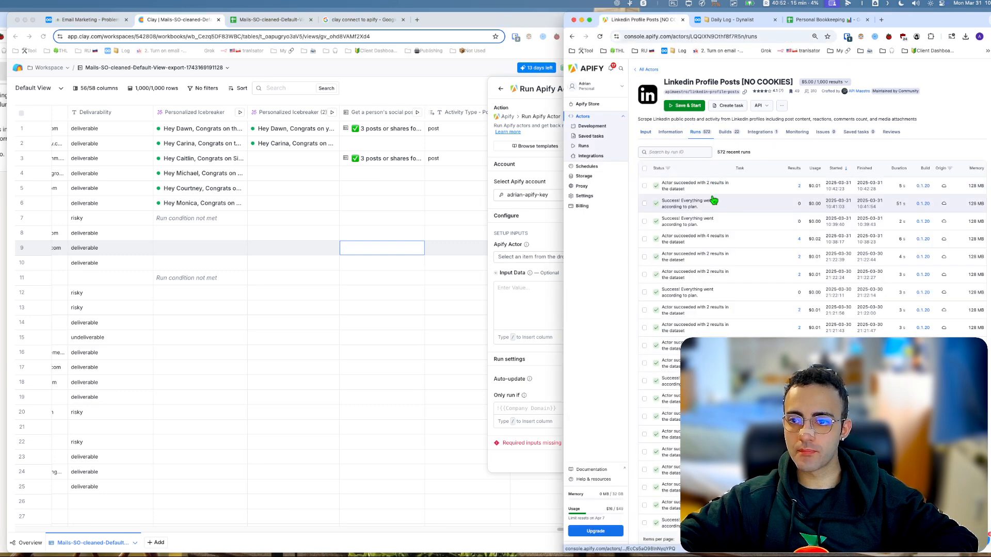
click(646, 132)
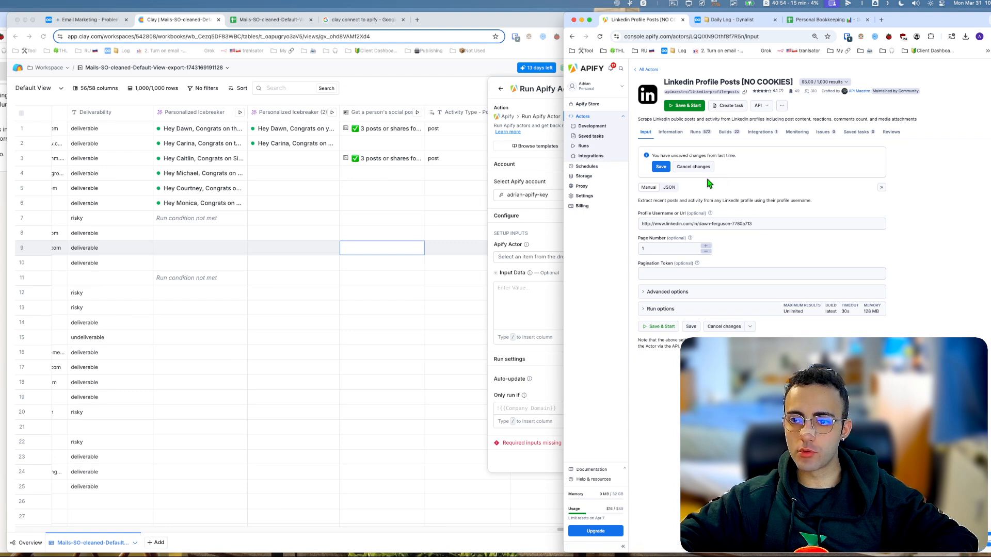
click(675, 187)
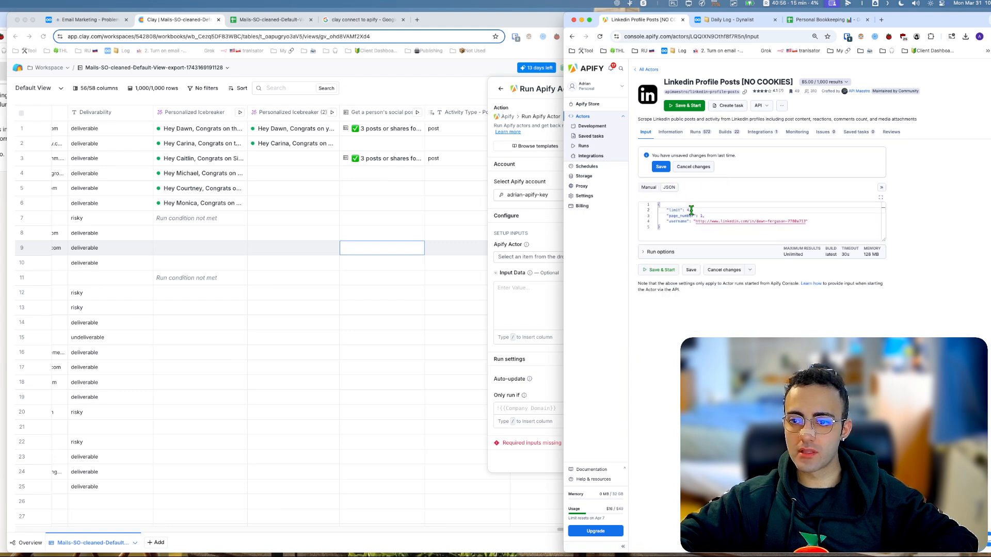
key(super+a)
key(super+c)
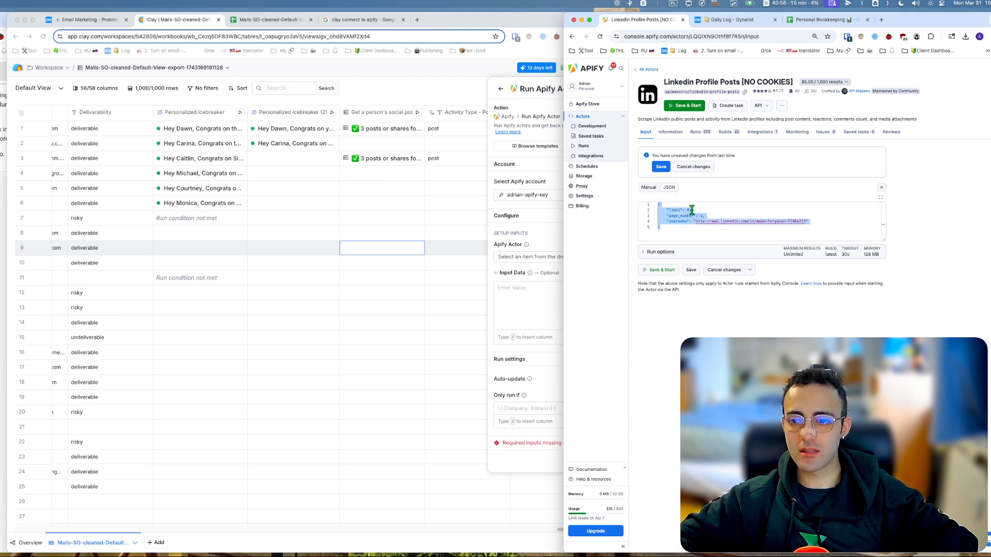
Paste the copied JSON into Clay's Input Data and replace the username's profile URL with the linkedin_url column.
click(522, 292)
key(super+v)
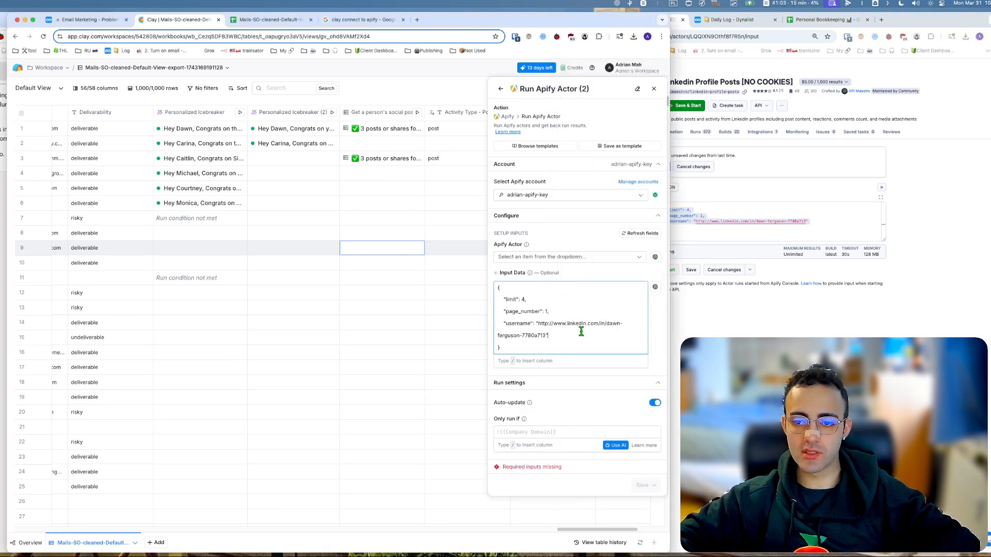
drag(540, 325, 545, 335)
click(546, 335)
click(540, 323)
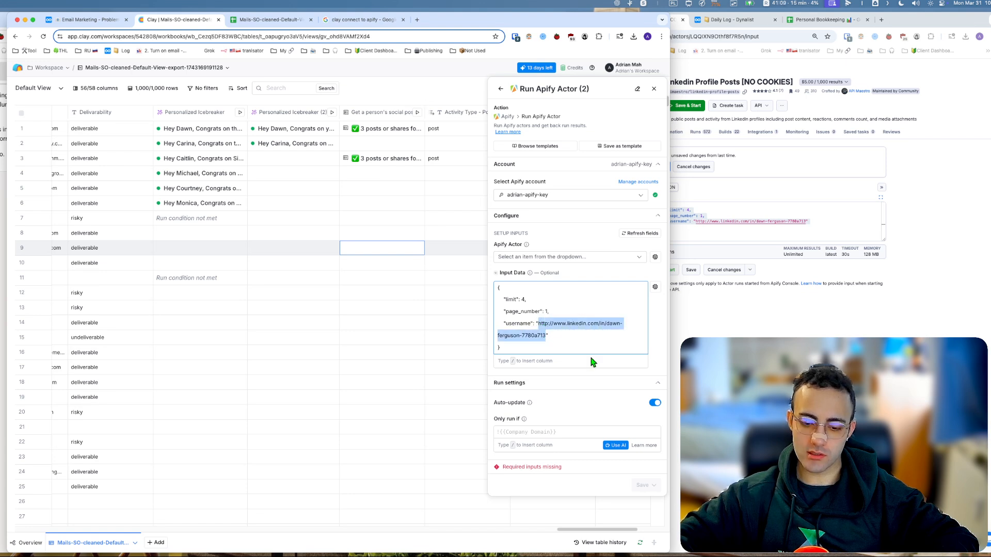
text(/)
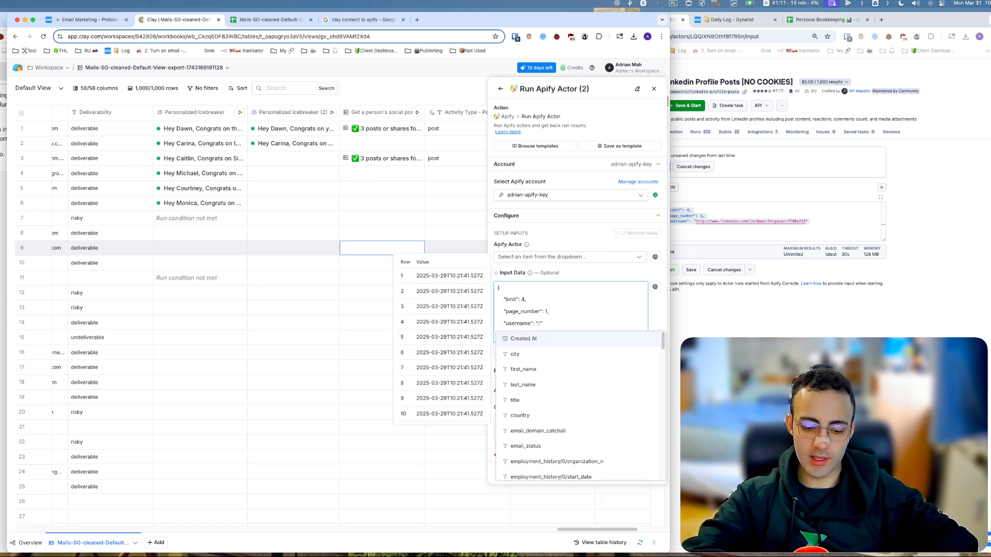
text(link)
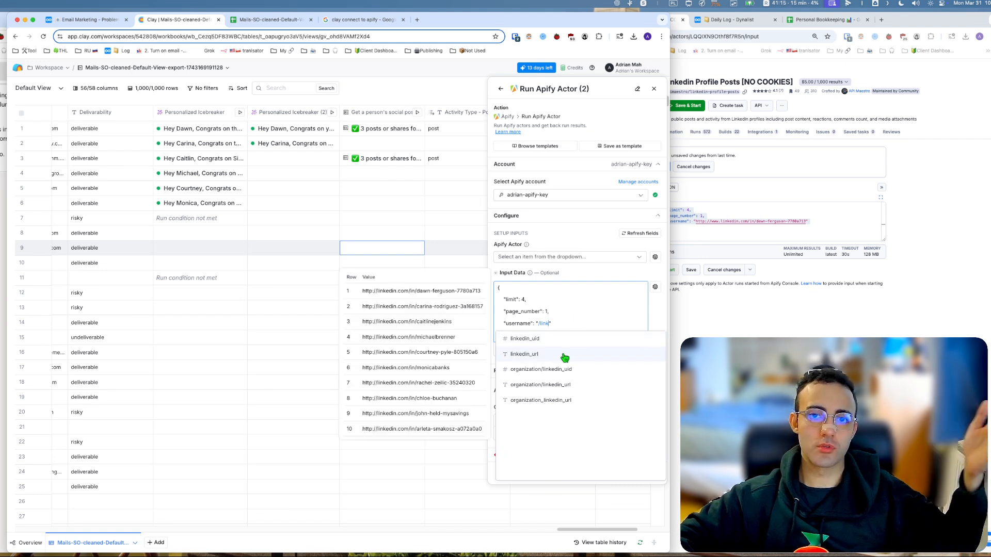
click(565, 355)
click(557, 311)
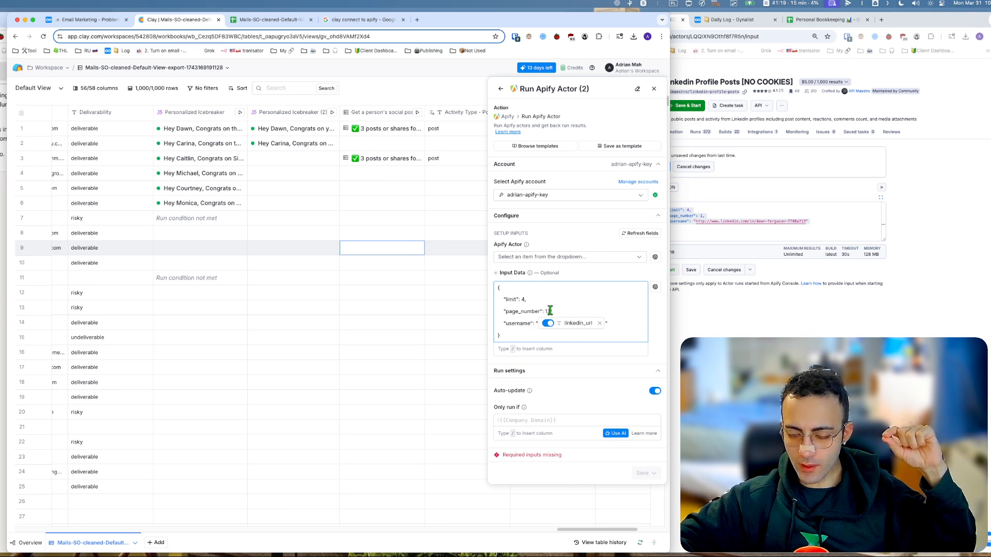
Check the input type options for Input Data and delete the whole JSON from it.
mouse_move(600, 325)
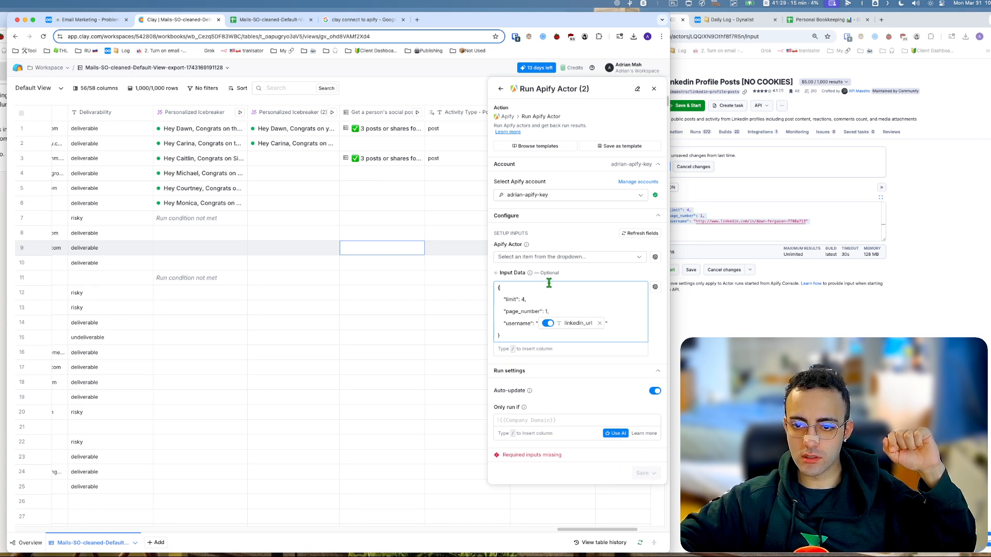
click(654, 291)
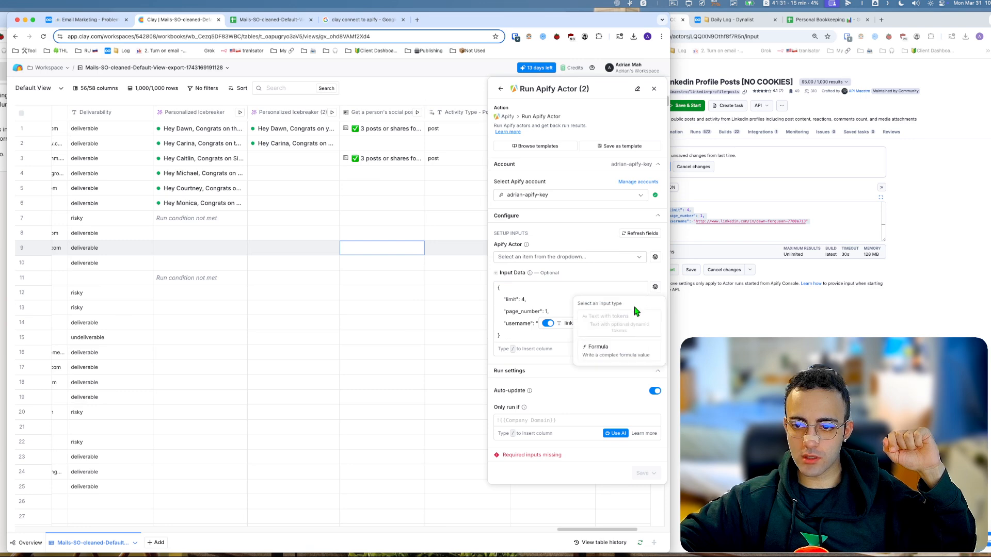
click(587, 285)
click(581, 332)
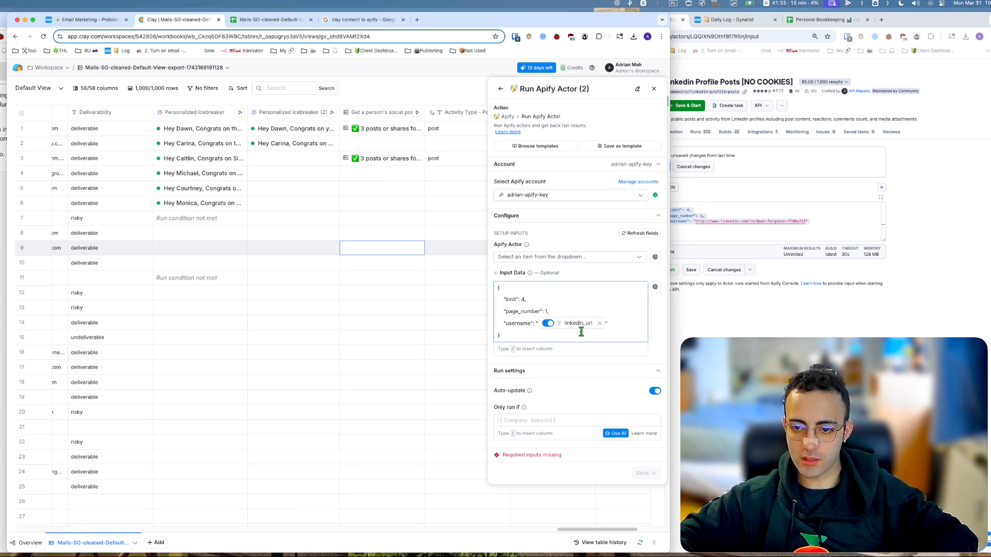
key(super+a)
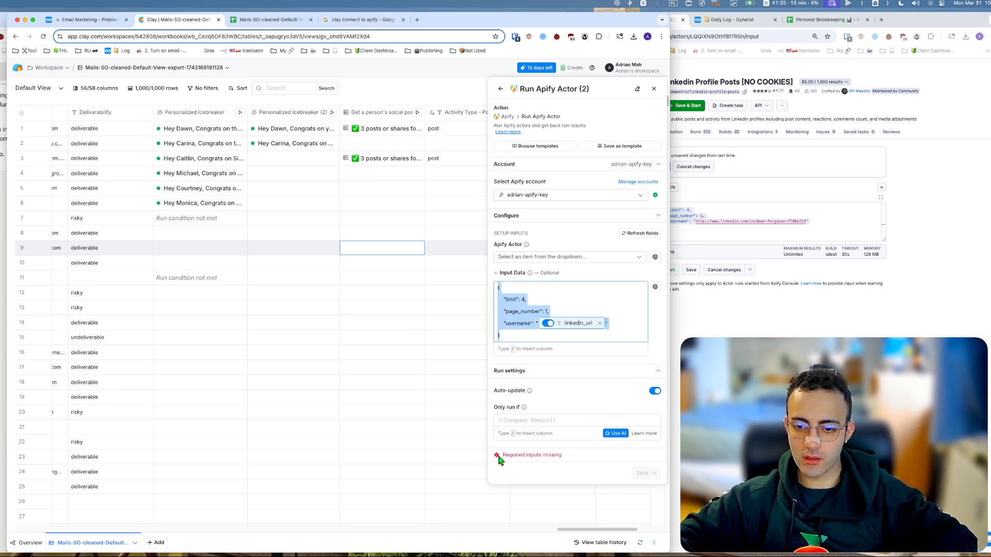
key(BackSpace)
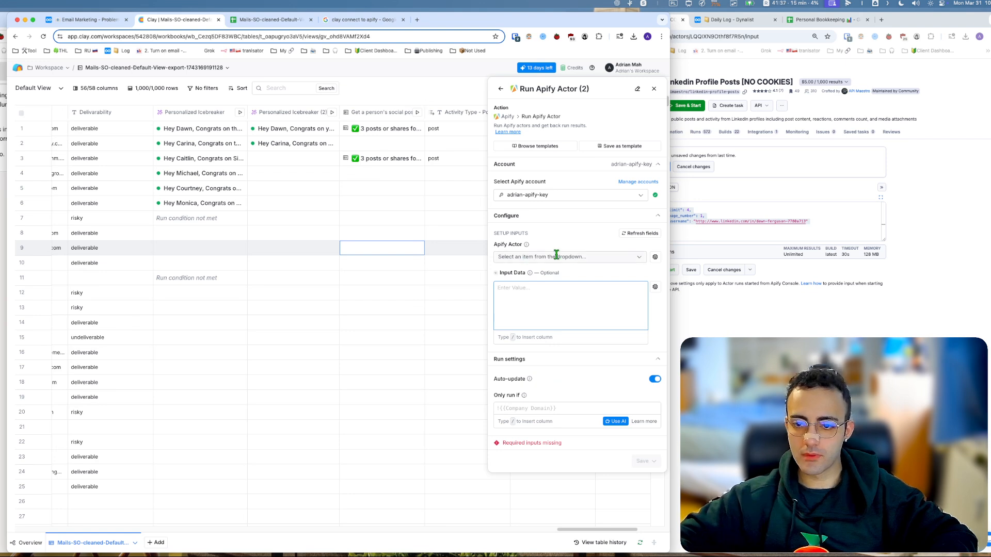
Switch the empty Input Data between Formula and Text with tokens twice, ending on Text with tokens.
click(653, 290)
click(621, 353)
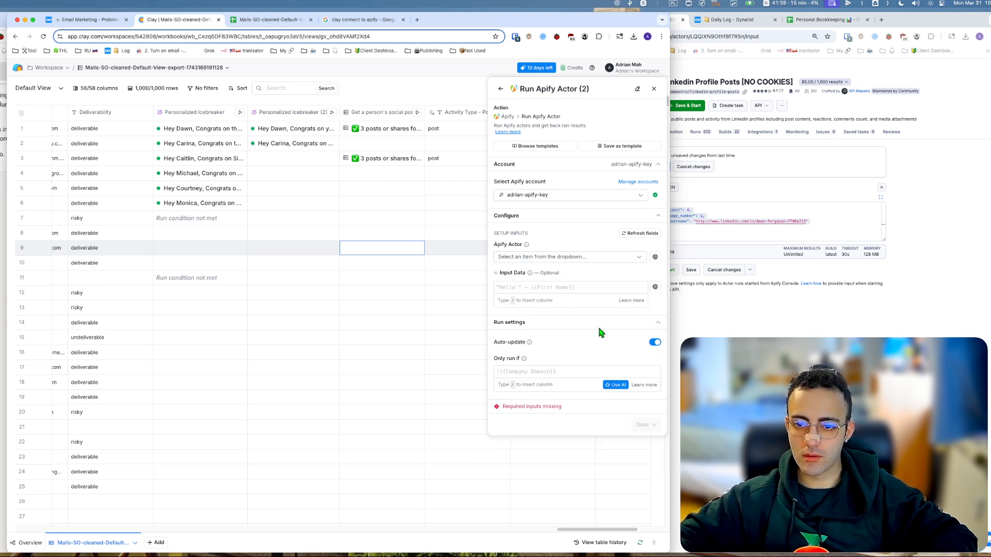
click(653, 289)
click(625, 317)
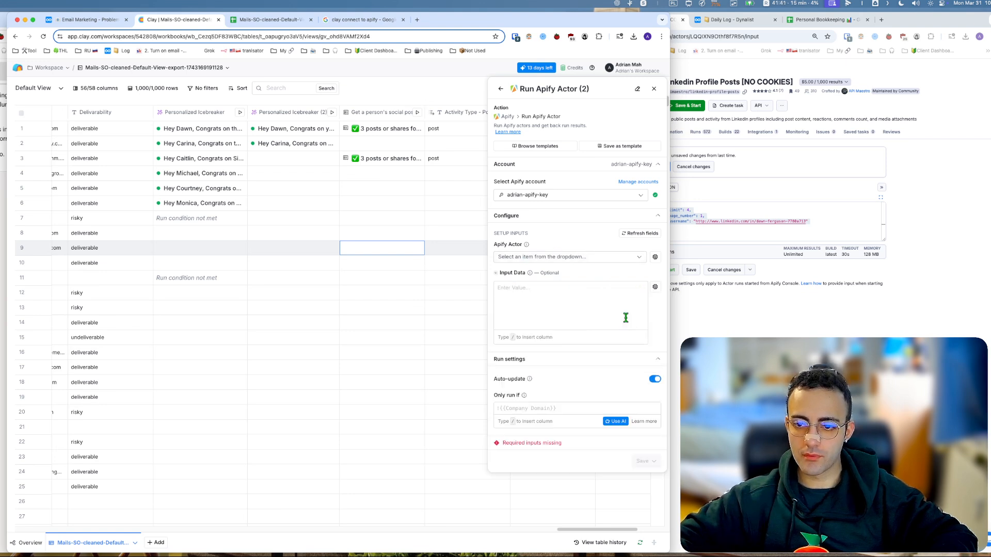
click(655, 287)
click(631, 352)
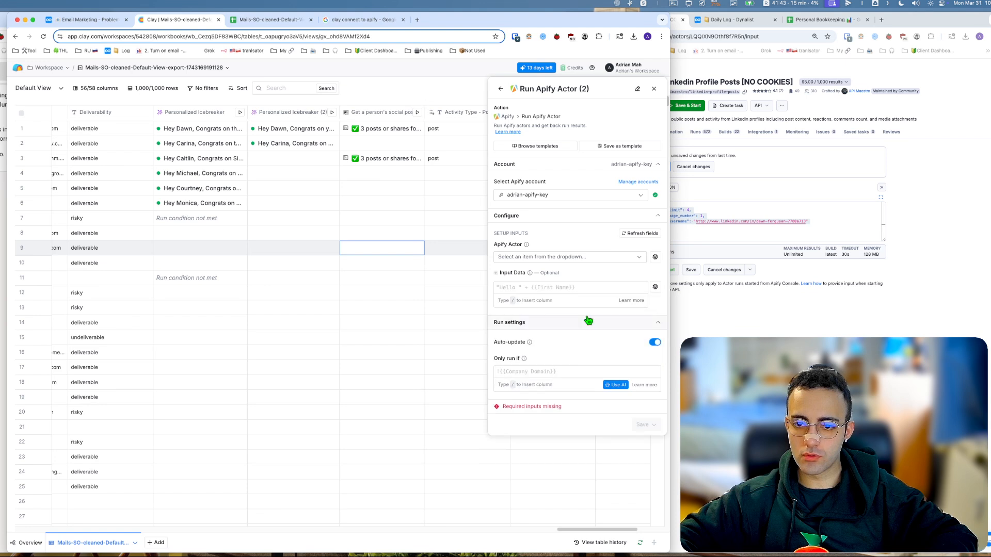
click(655, 287)
click(635, 317)
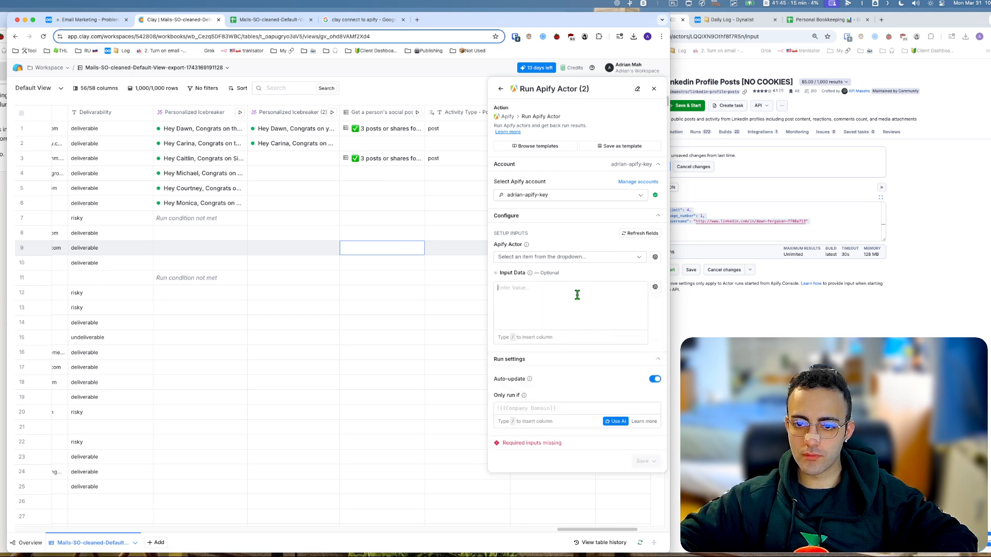
Enter "hello" in Input Data, test it as Formula and as Text with tokens, and close the setup without saving.
click(577, 294)
text(hello)
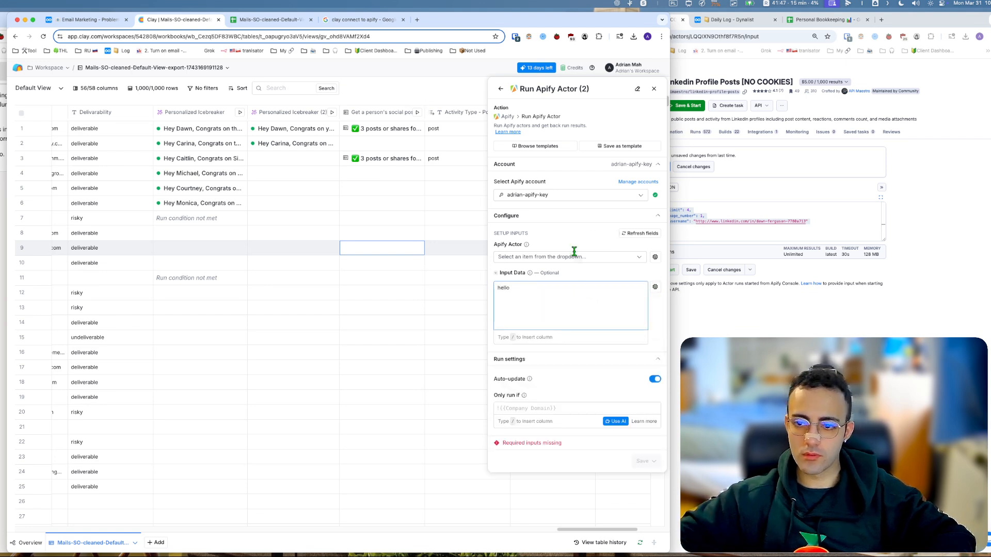
click(654, 287)
click(619, 355)
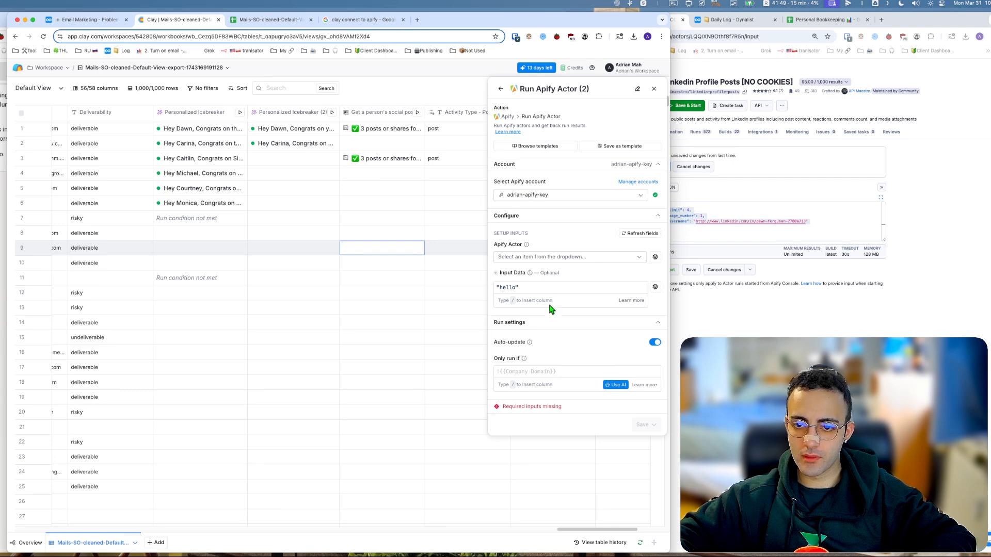
click(655, 287)
click(633, 317)
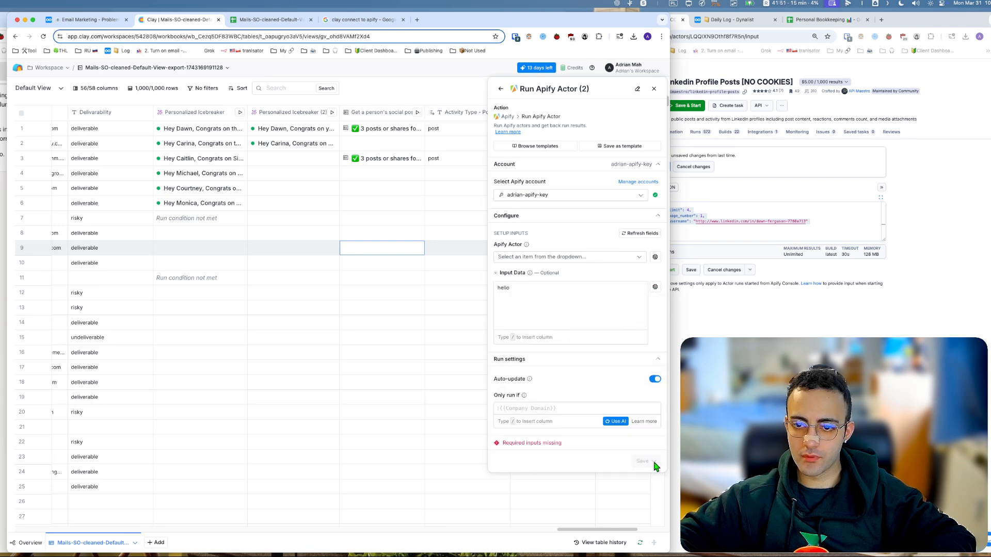
click(653, 89)
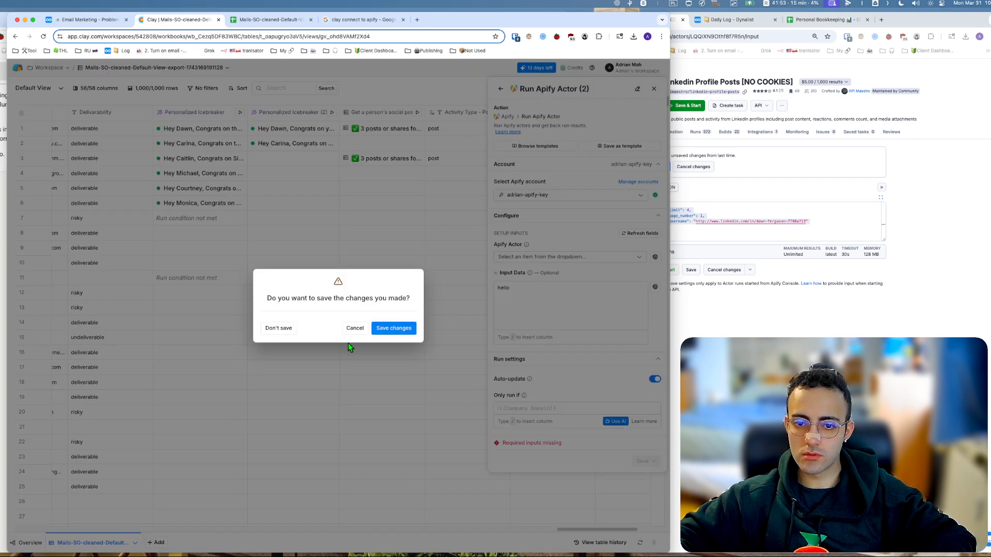
click(279, 334)
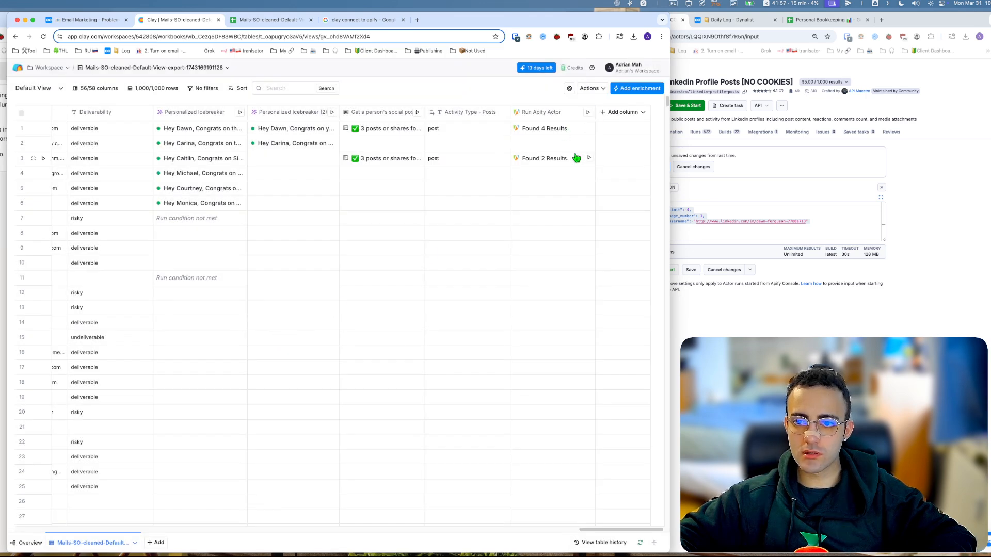
Add a new Run Apify Actor enrichment to the table and choose linkedin-profile-posts as its Apify Actor.
click(623, 112)
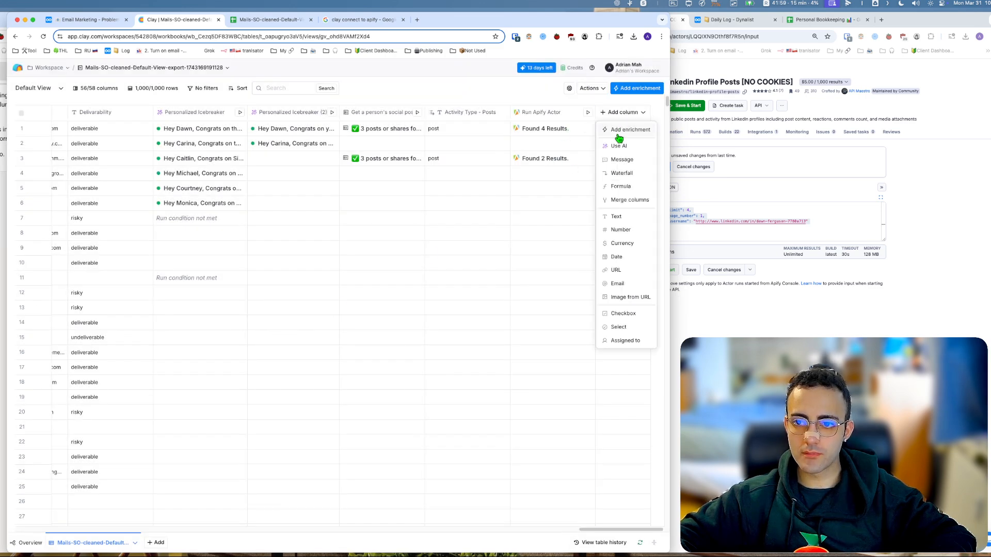
click(630, 130)
text(apify)
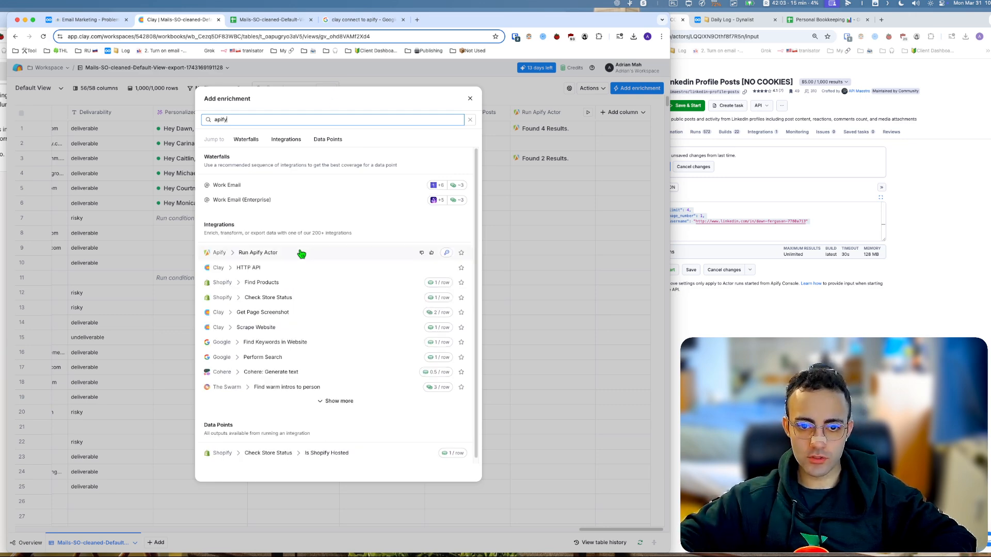
click(301, 254)
click(620, 253)
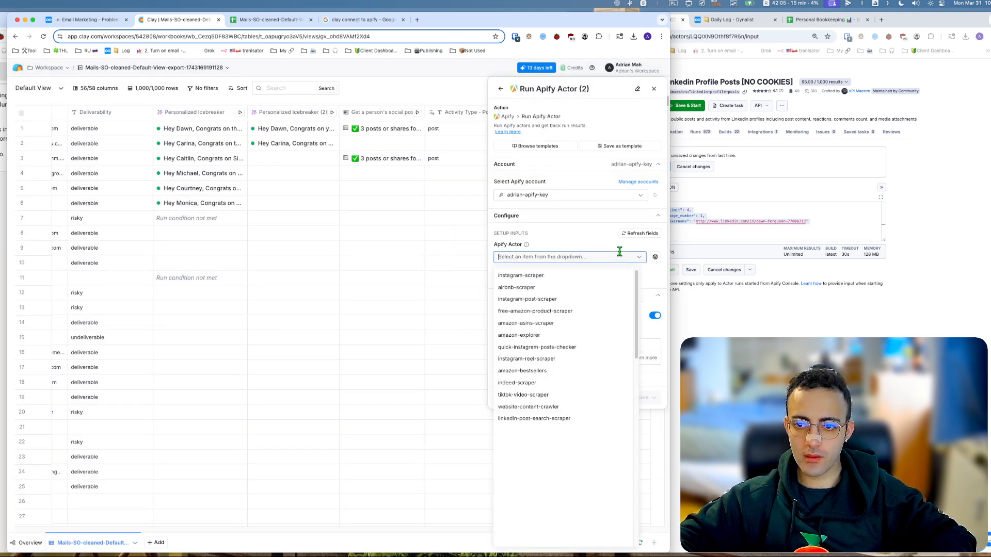
text(profi)
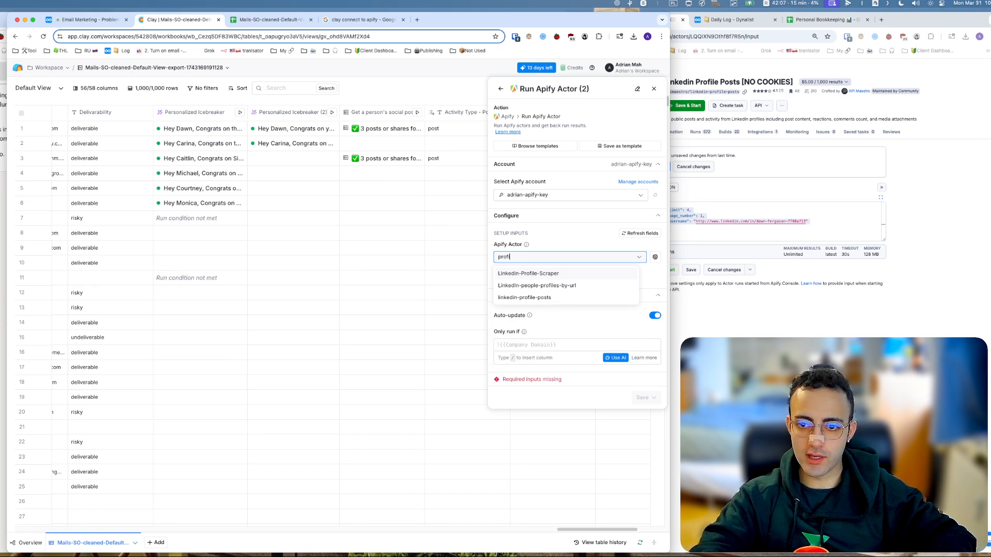
click(561, 297)
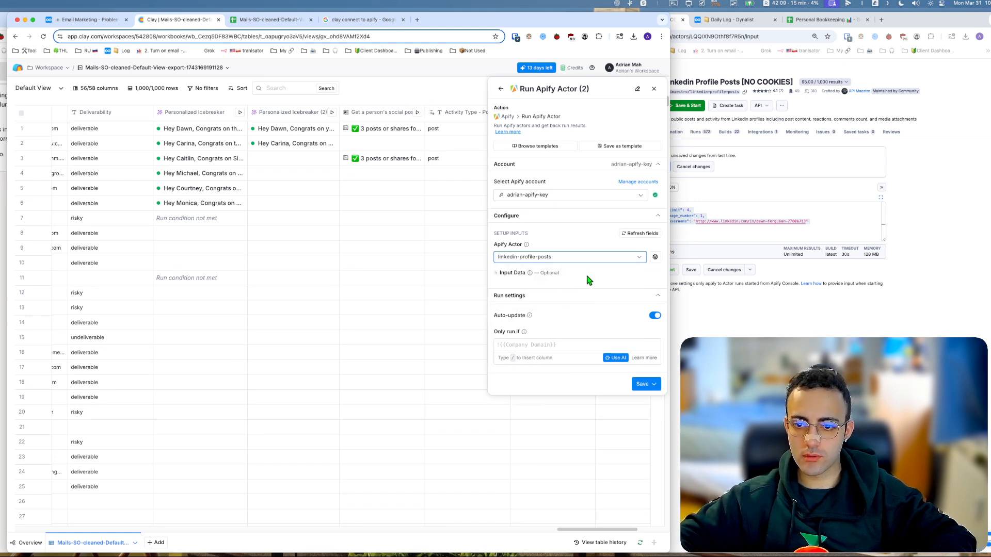
Expand the optional Input Data and switch its input type to Formula and back to Text with tokens.
click(512, 273)
click(654, 288)
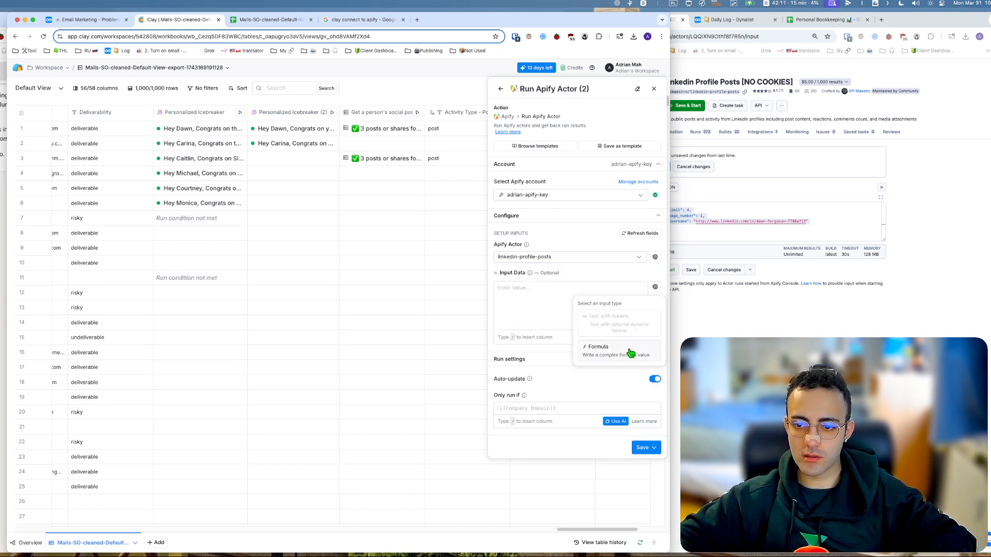
click(631, 353)
click(654, 287)
click(619, 325)
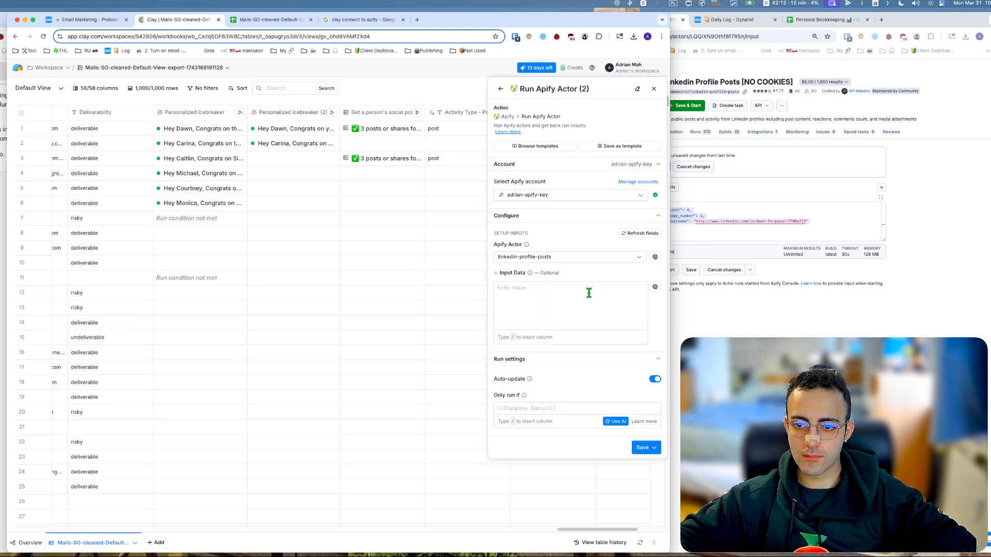
Try inserting the linkedin_url column on its own into Input Data, and empty the field again.
click(556, 283)
text(//)
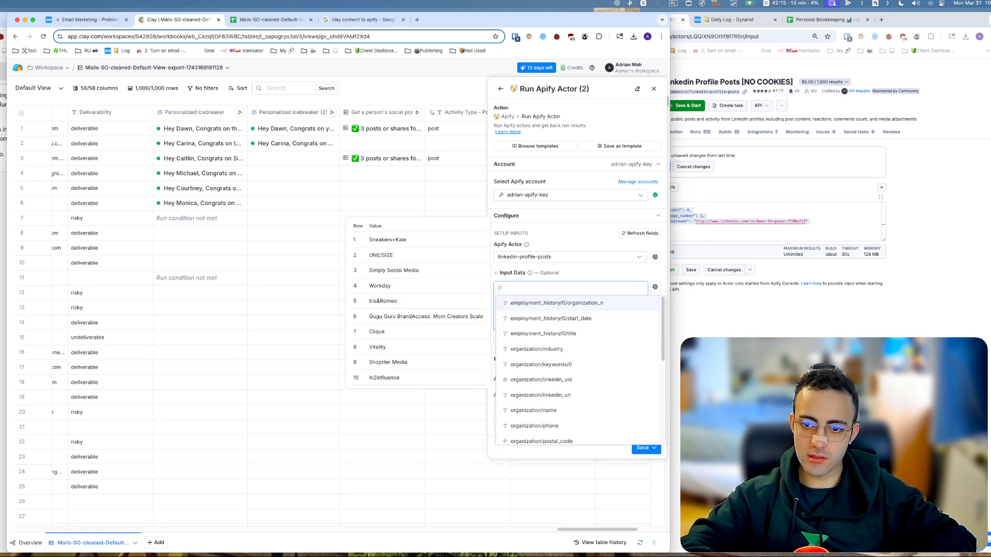
key(BackSpace)
text(link)
key(Down)
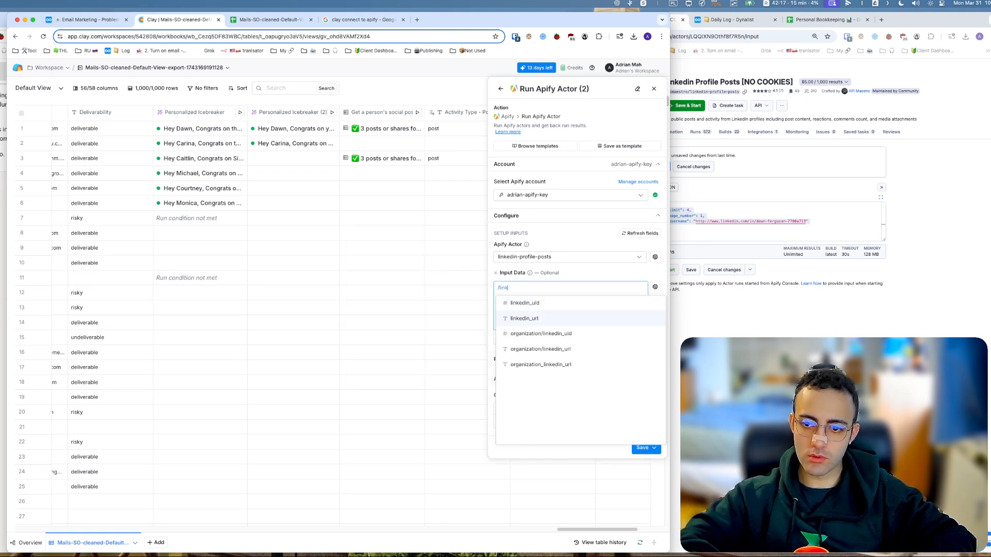
key(Return)
text(\)
key(BackSpace)
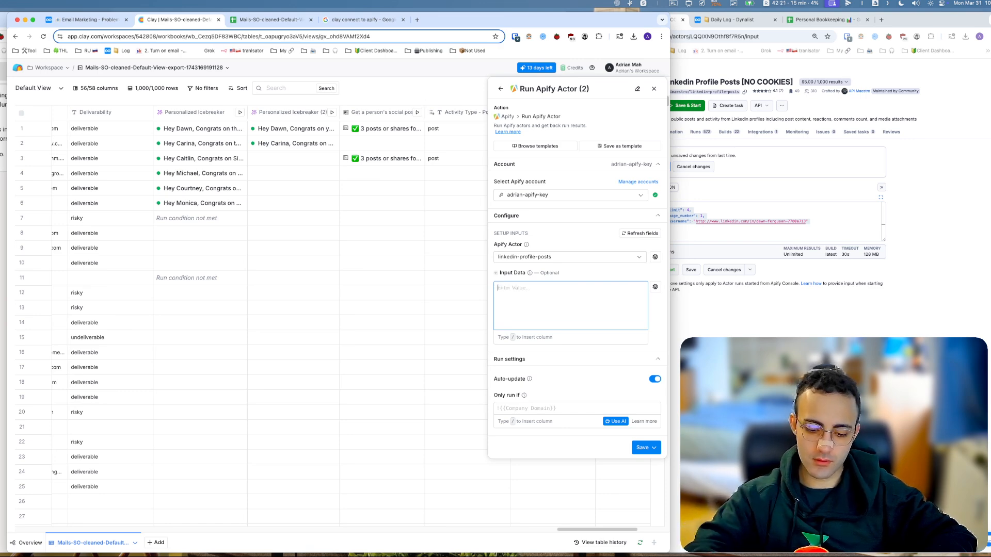
Insert the linkedin_url column into Input Data and switch the field's input type to Formula.
text(/lin)
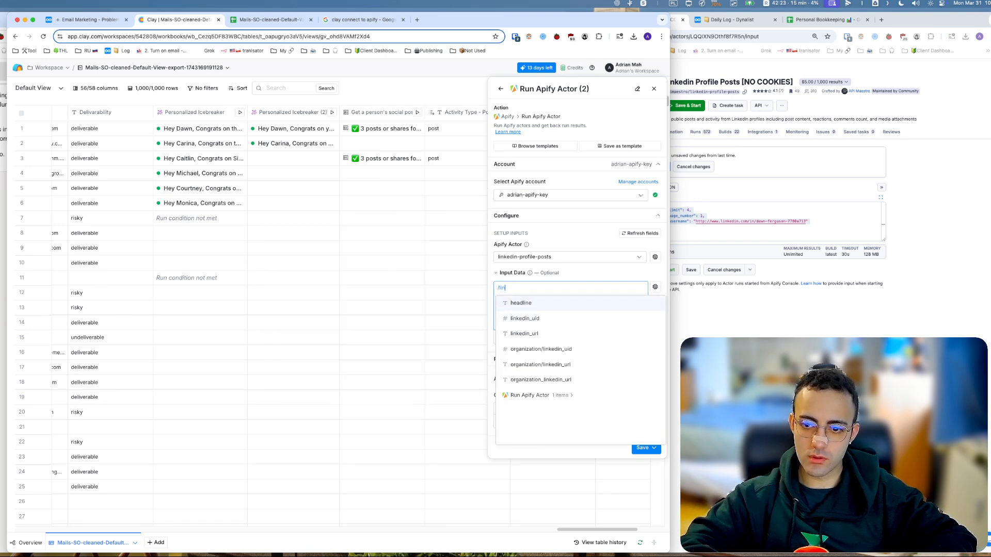
click(536, 334)
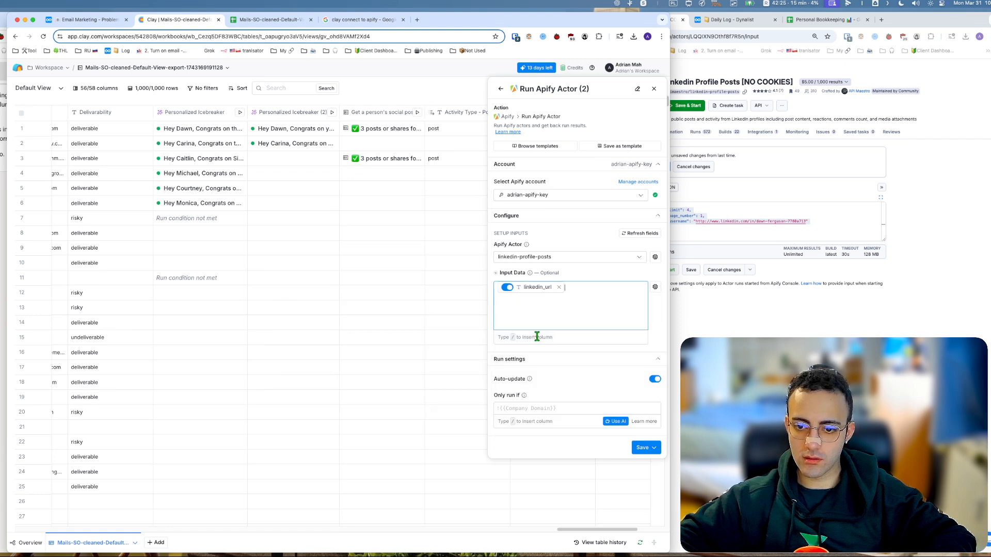
click(654, 288)
click(627, 347)
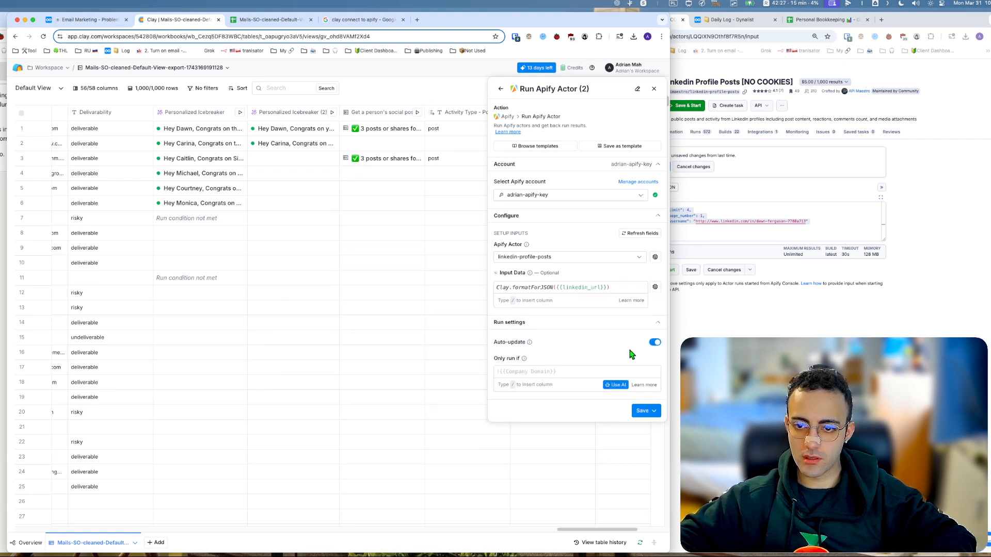
Copy the whole JSON input from the actor's page in Apify and paste it over the linkedin_url token inside Clay.formatForJSON.
drag(497, 286, 569, 287)
click(609, 287)
click(714, 210)
click(714, 210)
key(super+a)
key(super+c)
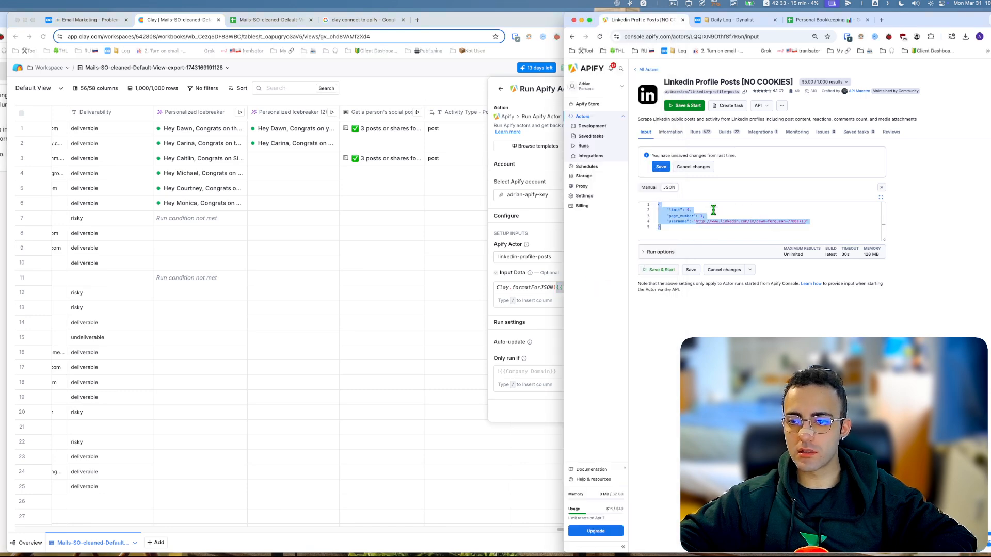
click(544, 266)
drag(556, 287, 596, 293)
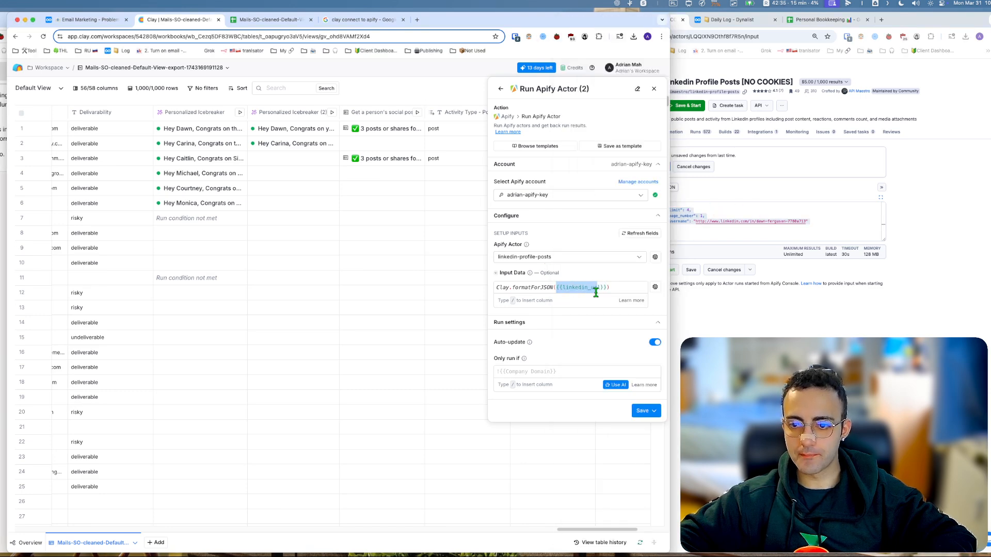
key(super+v)
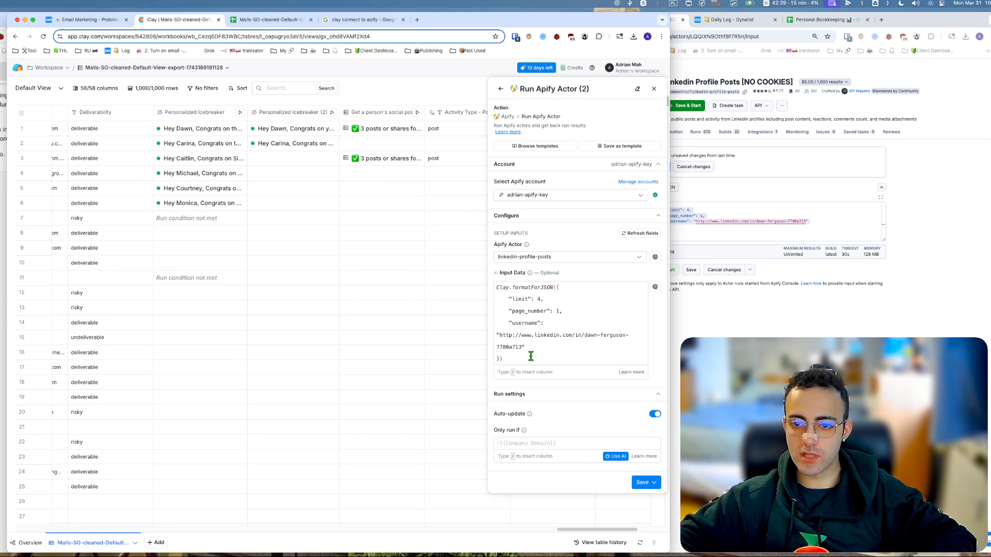
drag(499, 360, 532, 291)
click(553, 308)
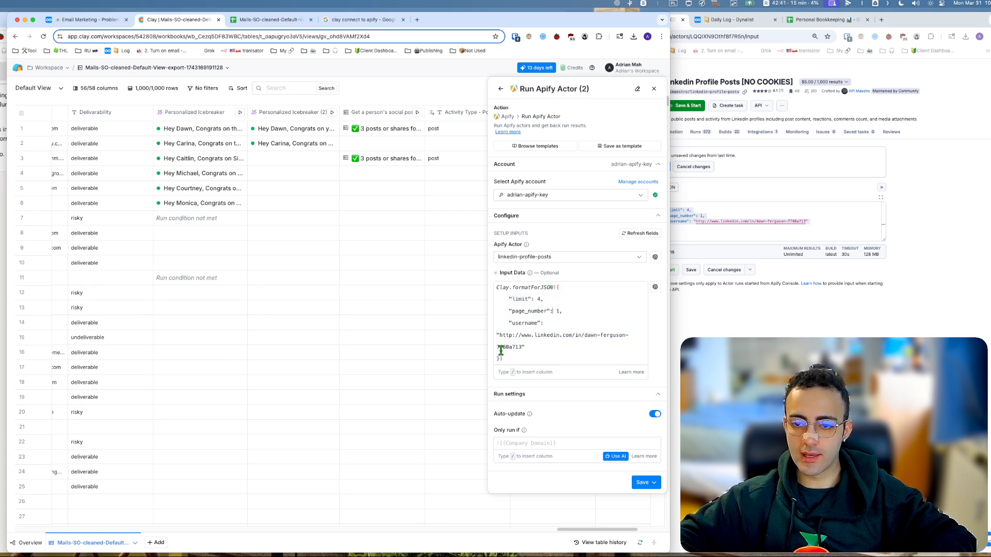
mouse_move(499, 360)
mouse_down()
mouse_move(561, 295)
mouse_move(504, 343)
mouse_up()
click(503, 344)
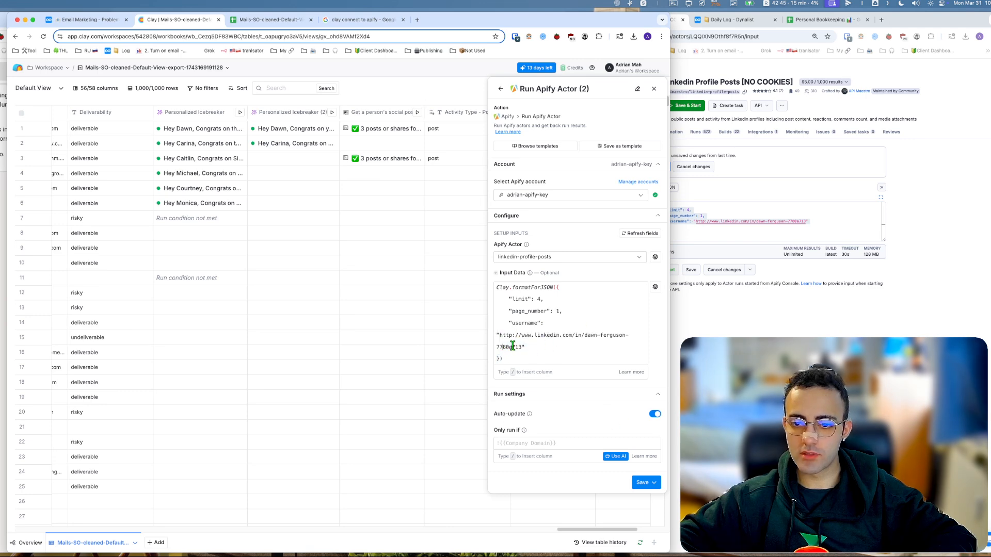
drag(521, 346, 500, 336)
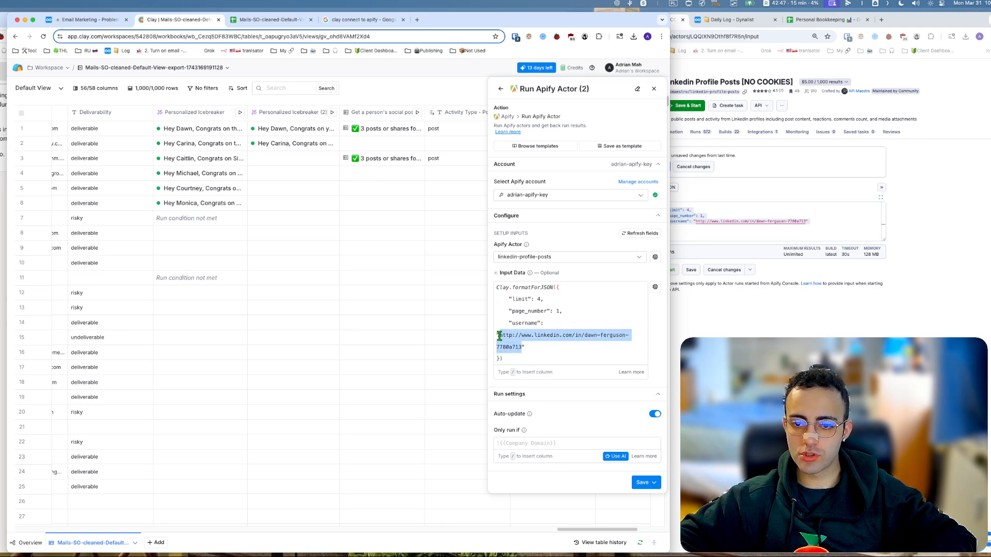
click(724, 218)
Set the JSON's limit to 1 and save the new column without running it.
click(541, 300)
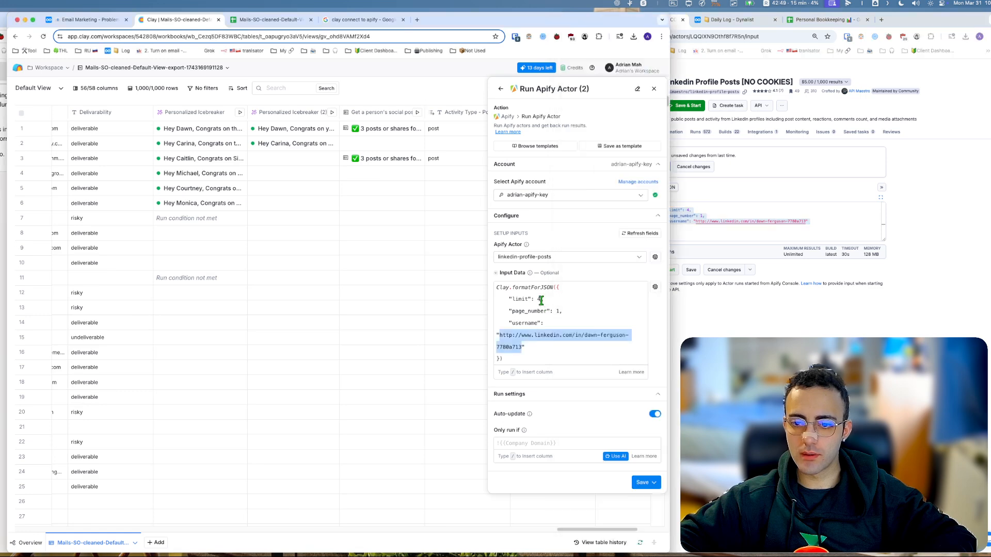
drag(543, 300, 539, 299)
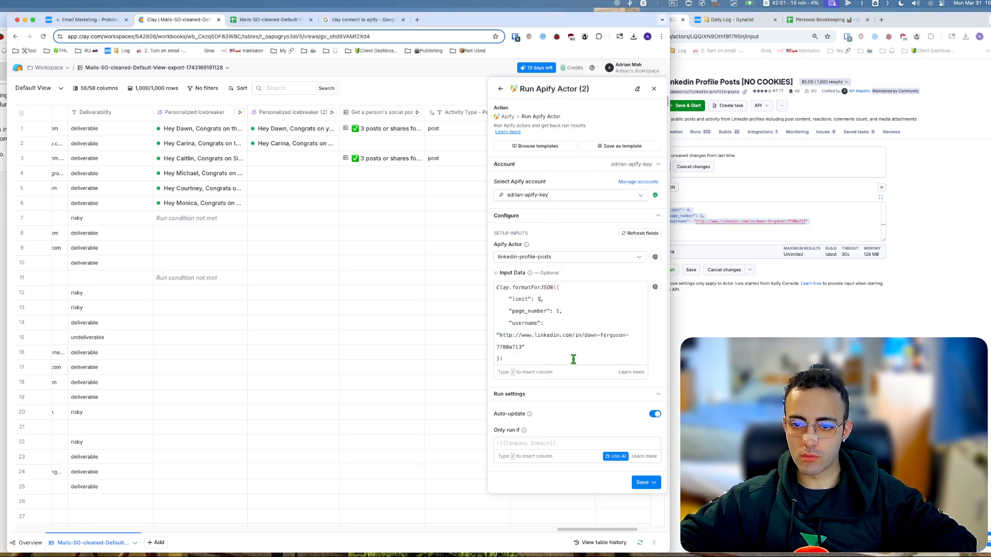
text(1)
click(645, 483)
click(602, 531)
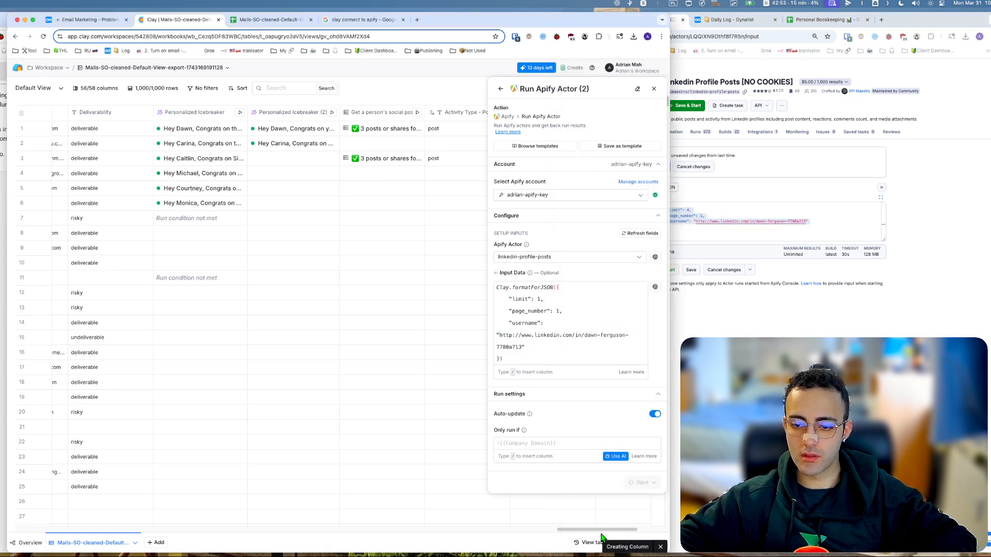
Run the new Apify Actor column for row 1 and check the input of the newest run in Apify.
click(588, 113)
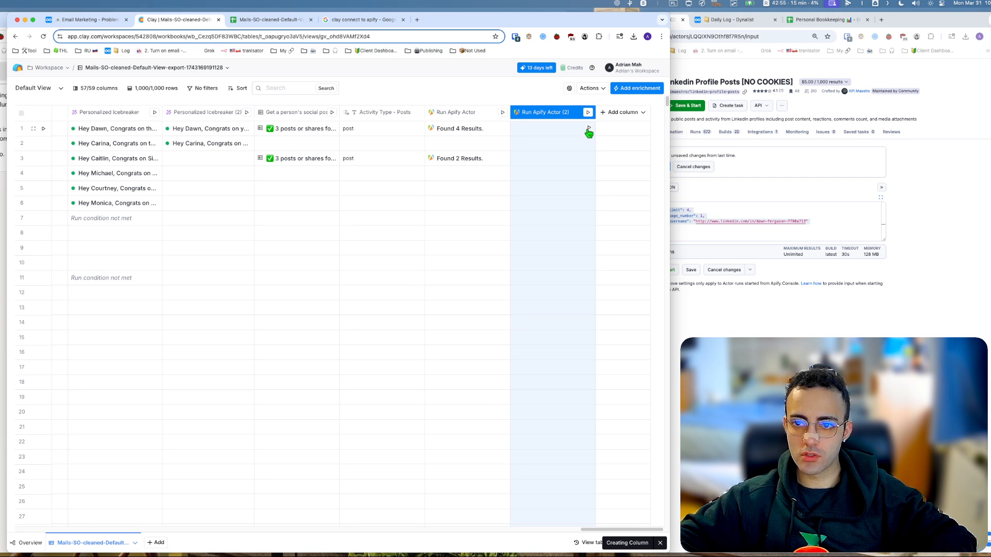
click(808, 119)
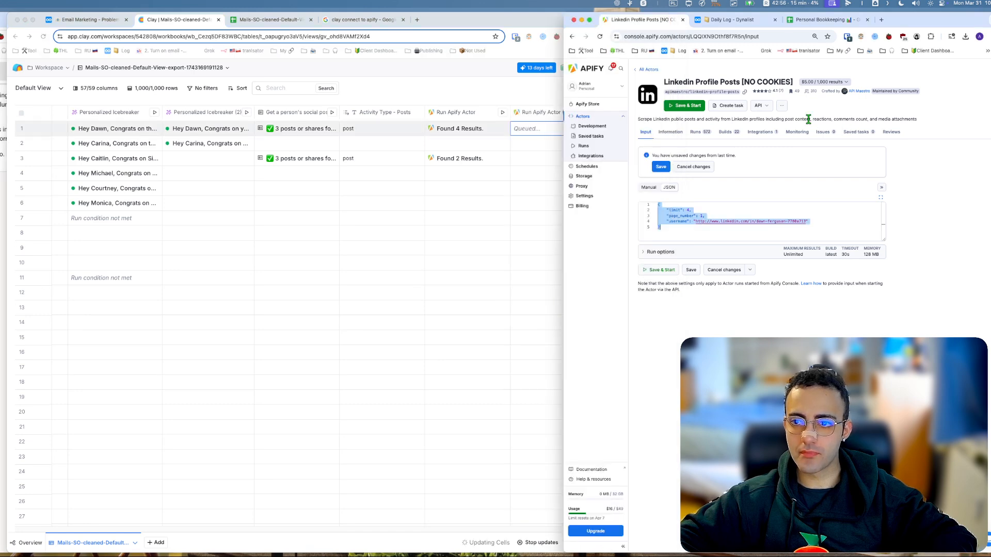
click(696, 134)
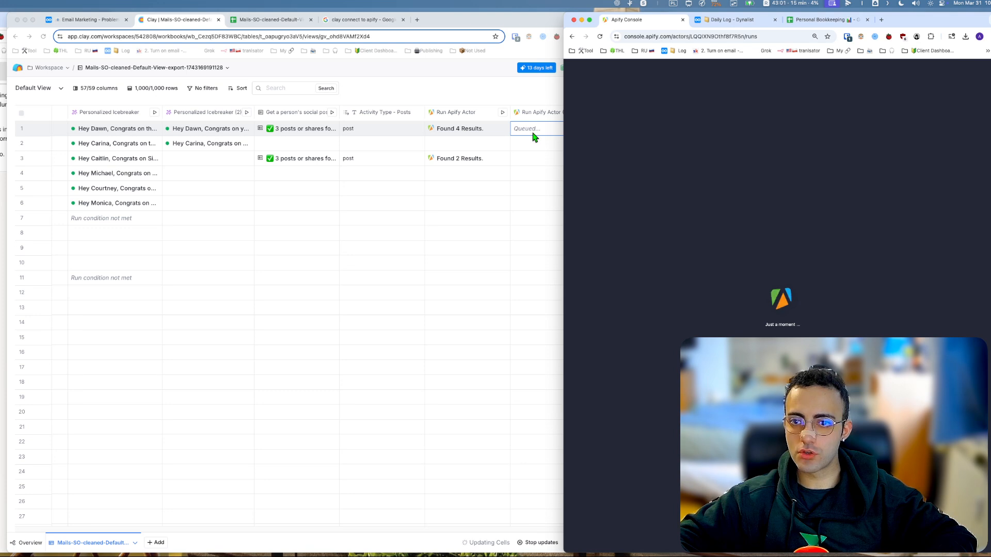
mouse_move(429, 297)
mouse_down()
mouse_move(524, 131)
mouse_move(665, 194)
mouse_move(793, 191)
mouse_up()
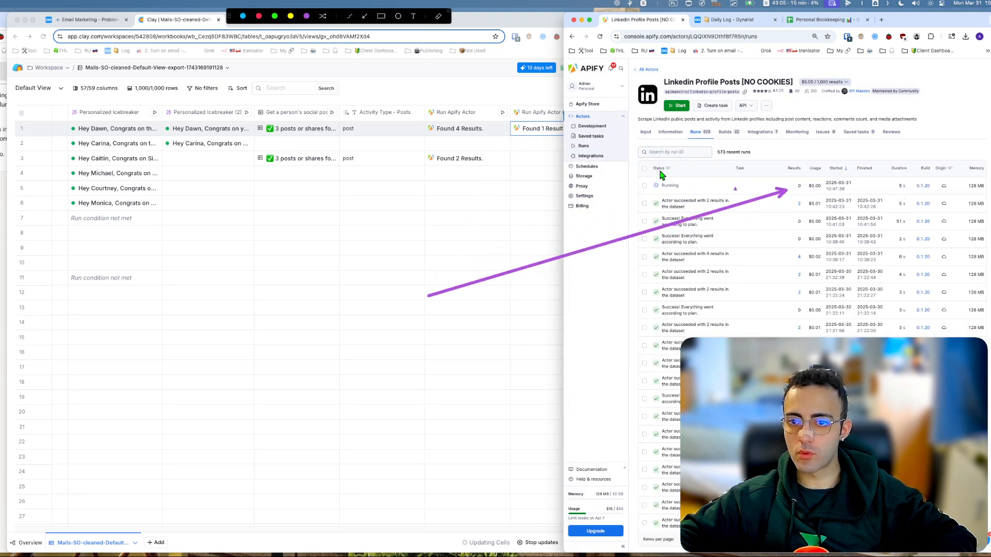
key(Escape)
click(723, 186)
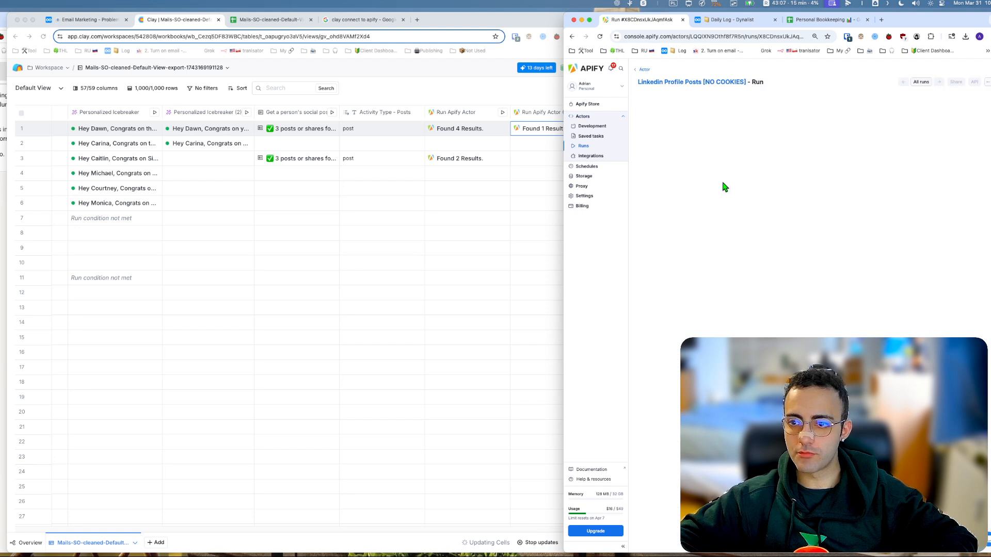
click(689, 135)
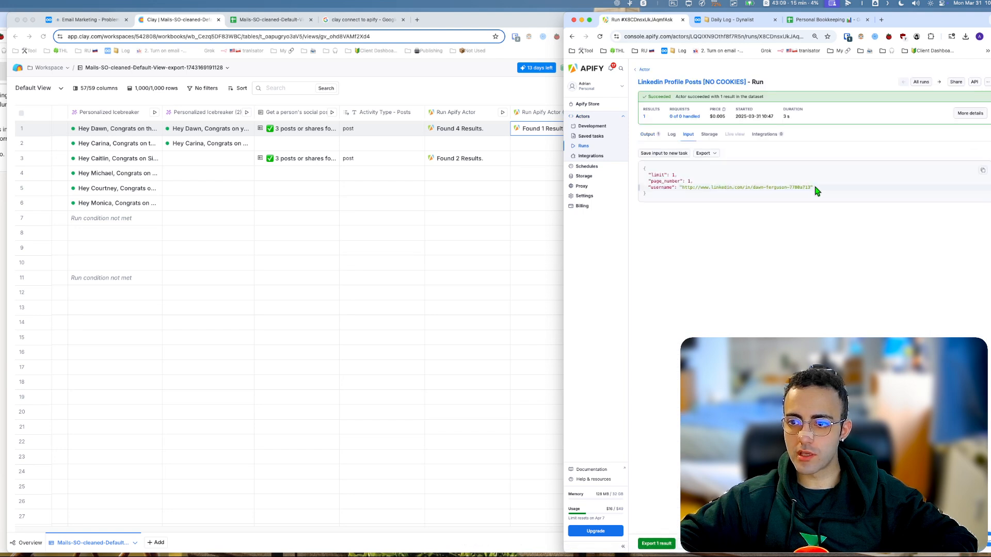
drag(816, 190, 692, 186)
In the column's Input Data in Clay, replace the fixed profile URL inside the username quotes with the linkedin_url column, saving without running.
click(508, 165)
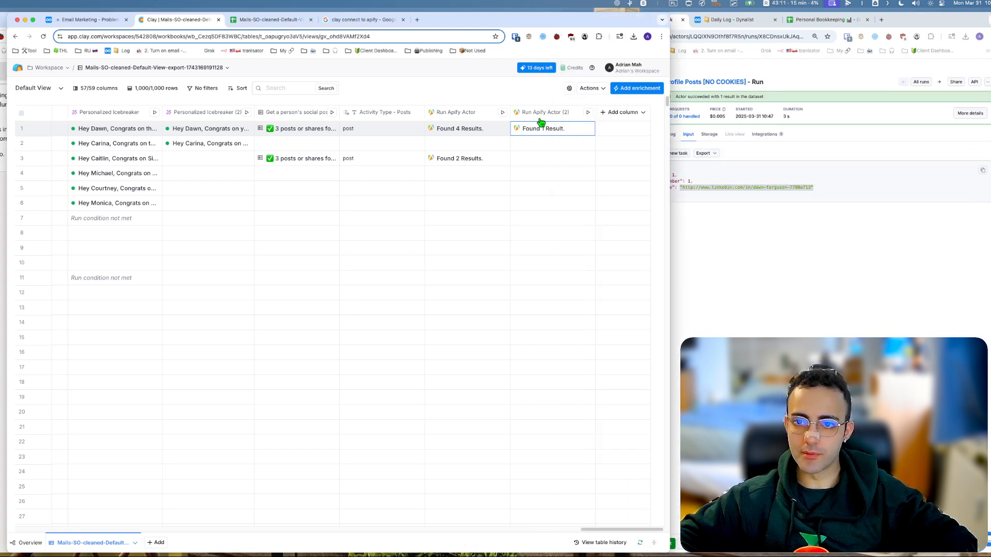
click(540, 117)
click(540, 143)
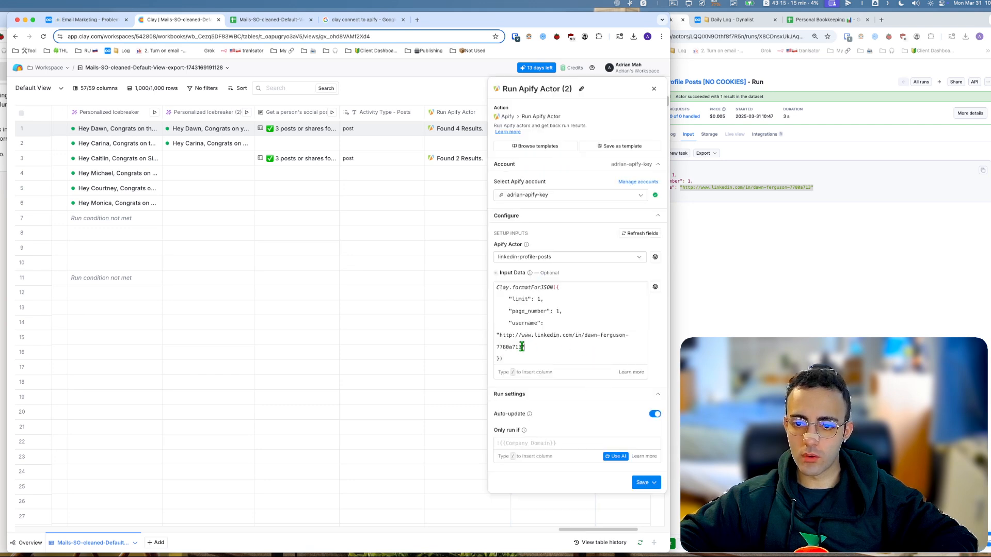
drag(522, 347, 504, 338)
key(BackSpace)
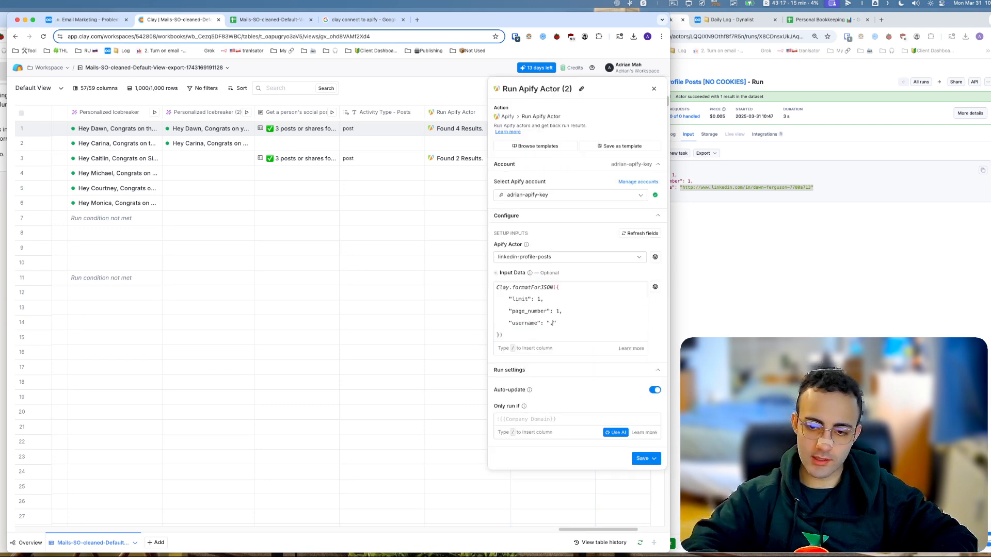
text(/)
text(link)
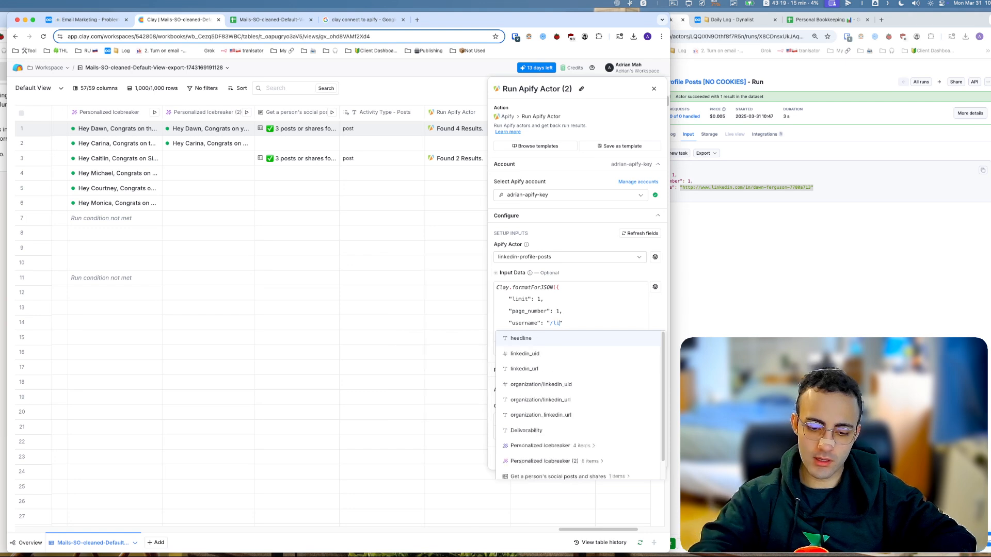
key(Return)
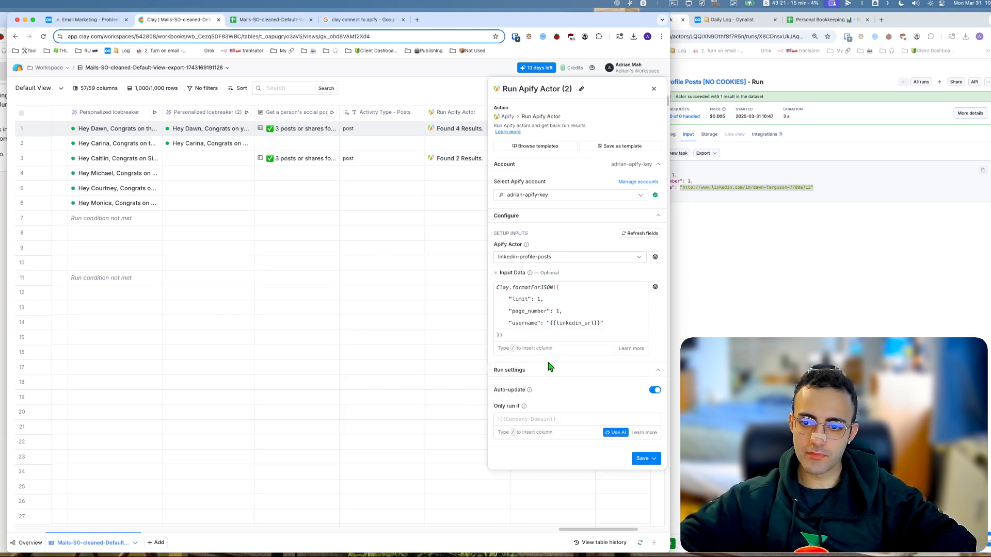
click(645, 458)
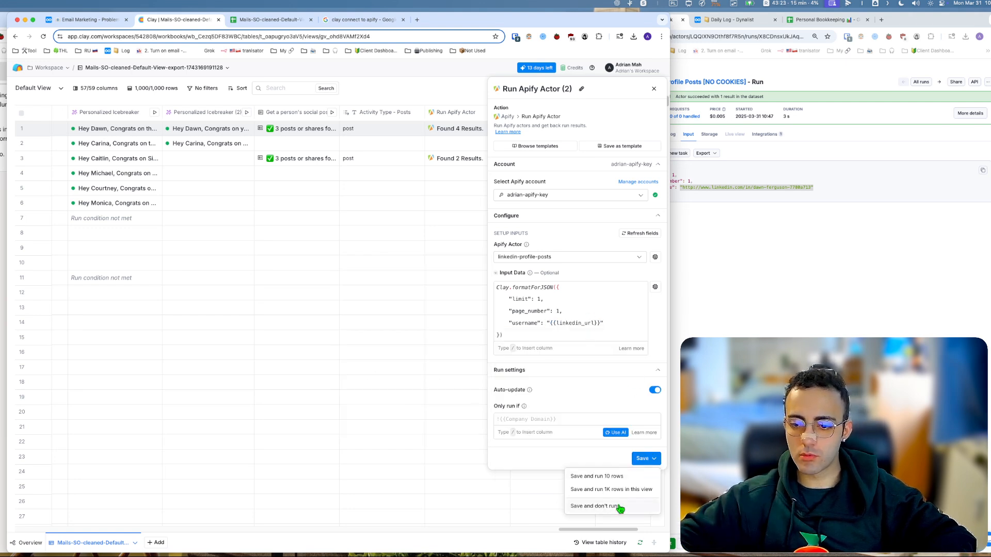
click(617, 508)
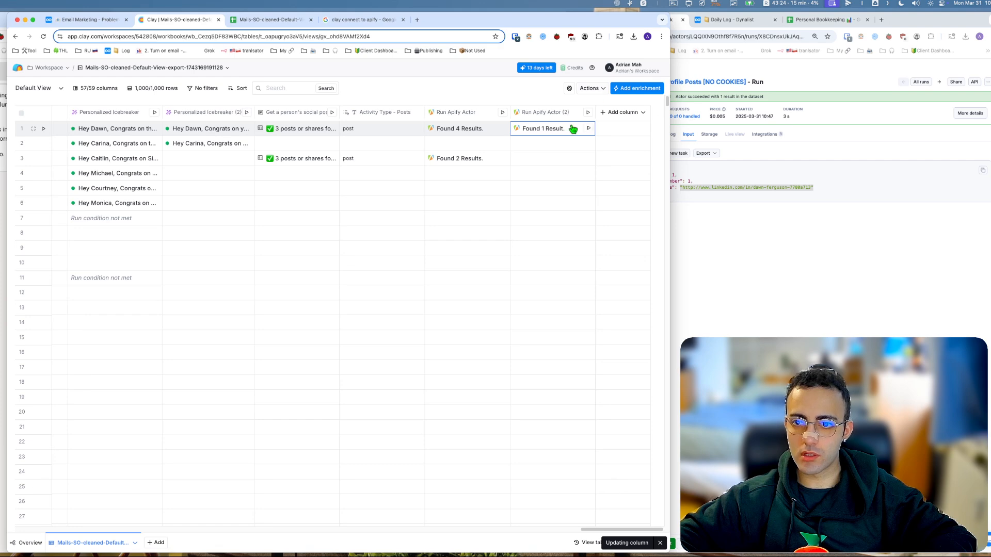
Rerun the Run Apify Actor (2) column for row 1 and inspect the input that the latest run received in Apify.
click(589, 129)
click(829, 161)
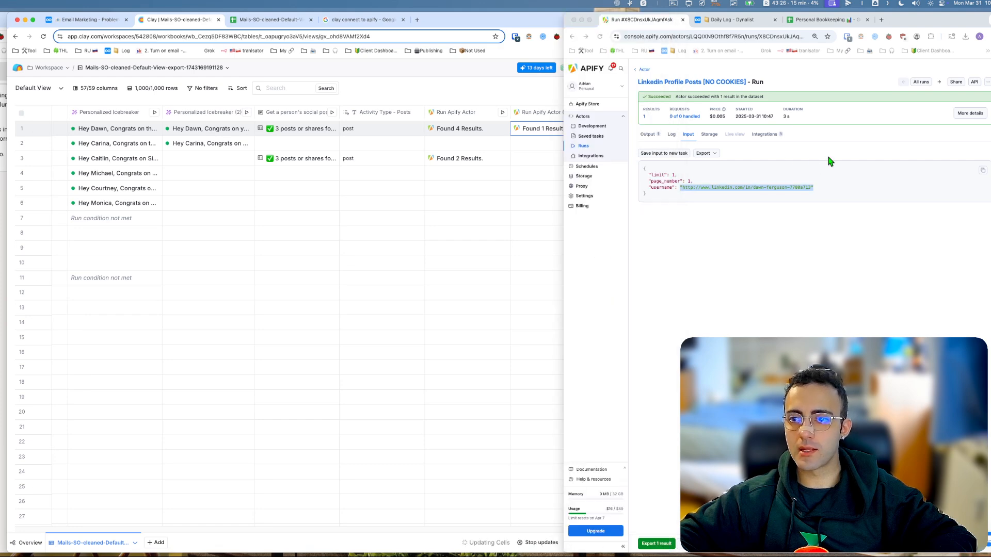
click(645, 71)
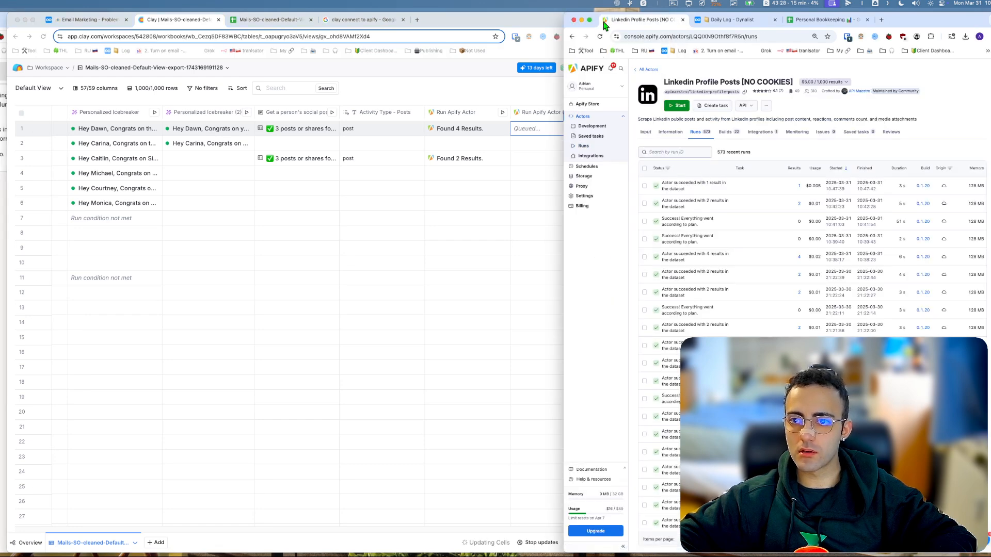
click(600, 37)
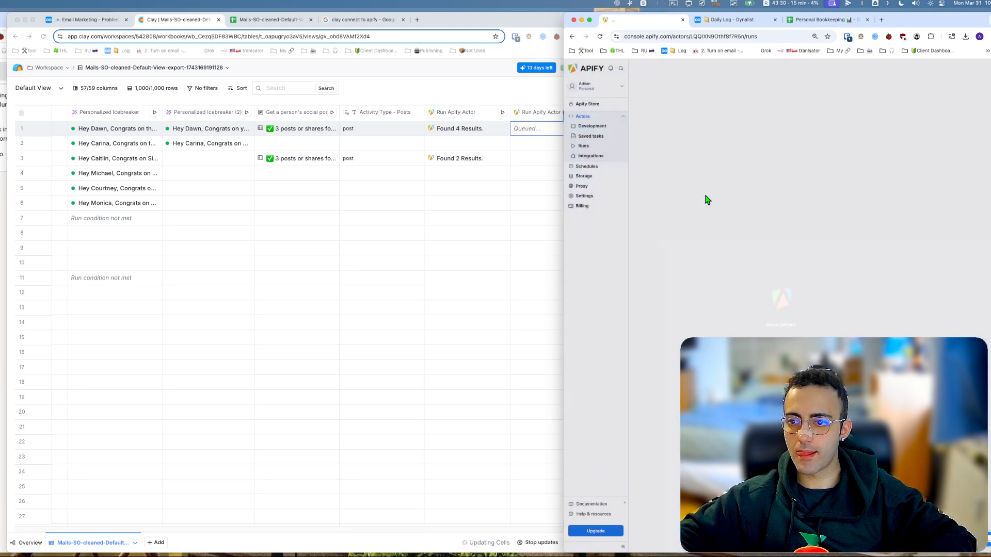
click(693, 189)
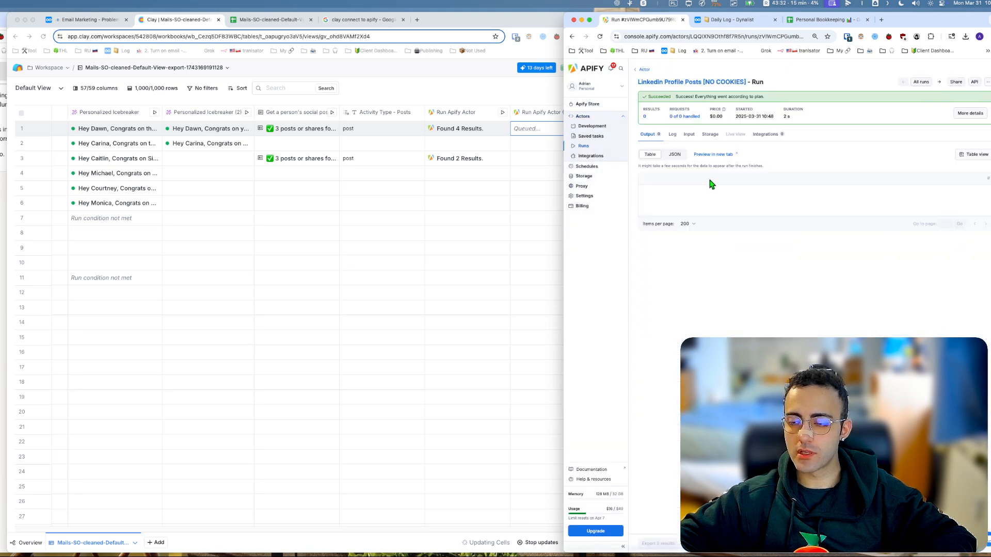
click(682, 134)
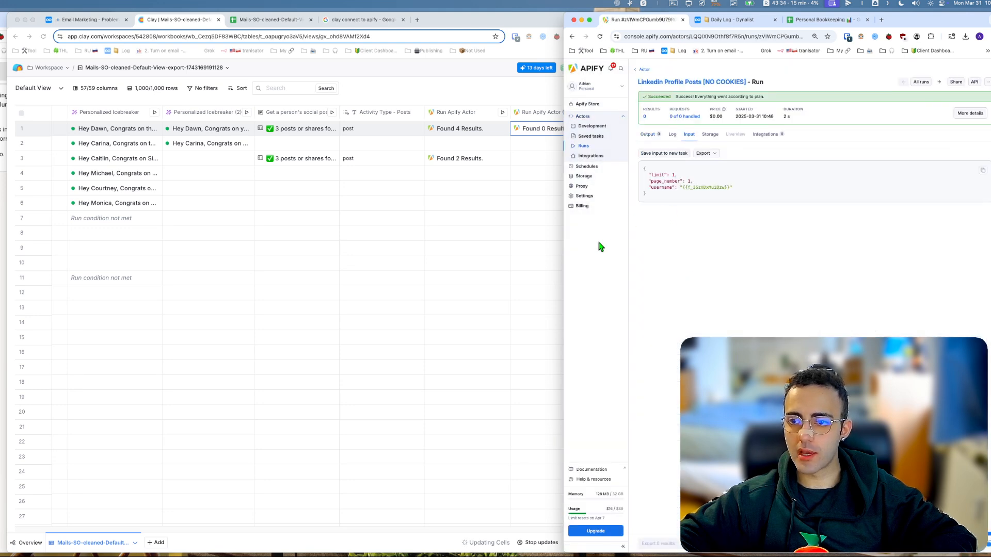
key(ctrl+a)
mouse_move(593, 248)
mouse_down()
mouse_move(694, 186)
mouse_move(679, 191)
mouse_move(721, 195)
mouse_move(680, 199)
mouse_move(709, 195)
mouse_up()
key(Escape)
In Clay, remove the quotes around the linkedin_url token in the Run Apify Actor (2) column's Input Data and save without running.
click(514, 144)
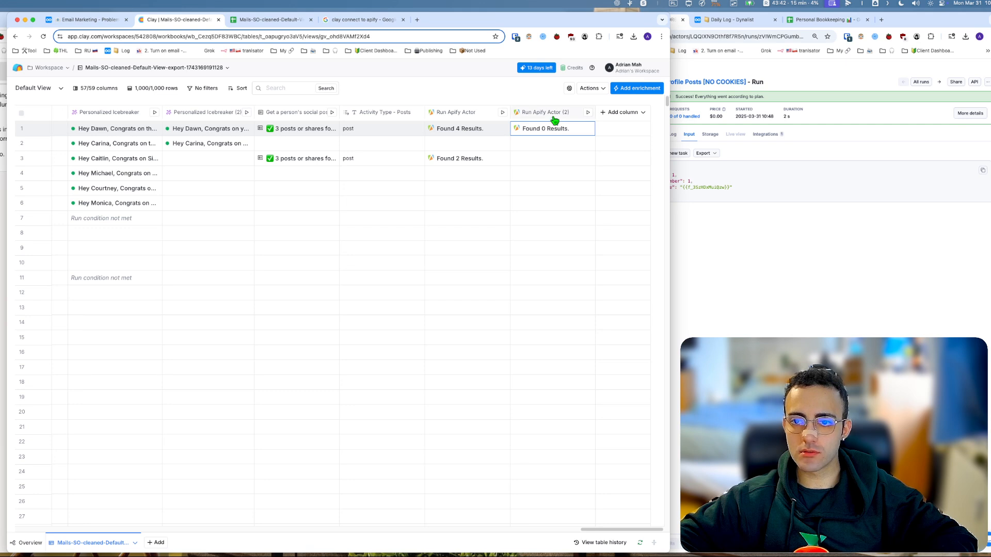
click(554, 116)
click(549, 144)
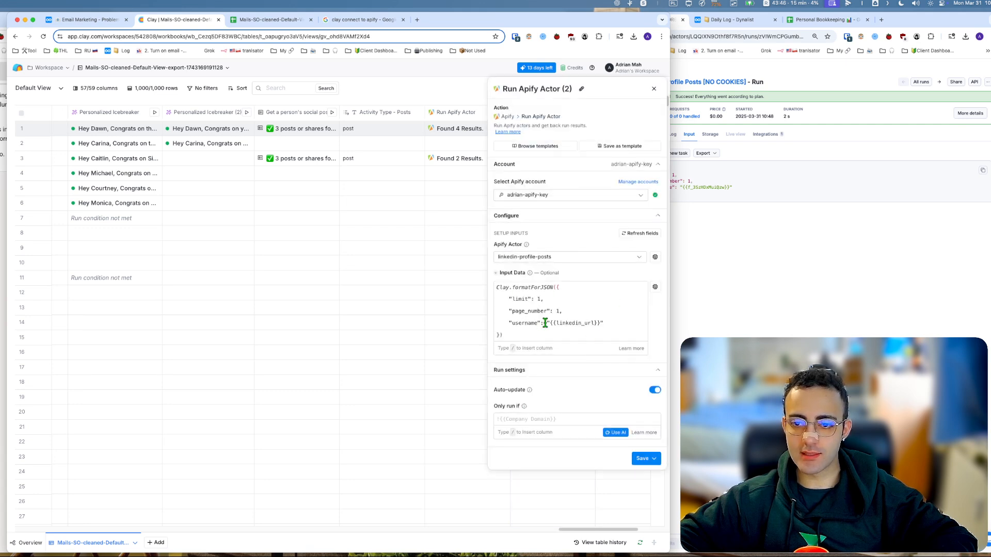
mouse_move(545, 324)
mouse_down()
mouse_move(602, 324)
mouse_move(555, 319)
mouse_up()
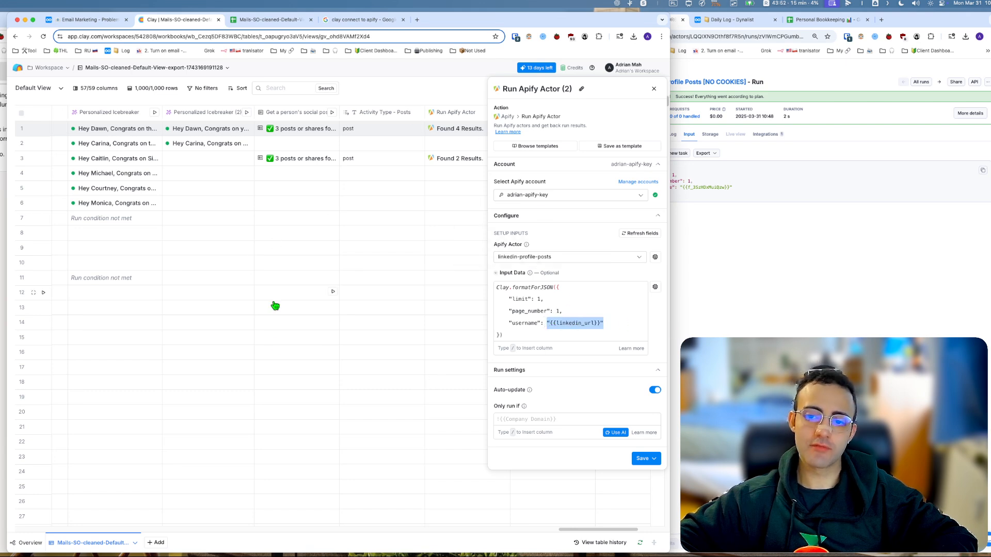
mouse_move(529, 275)
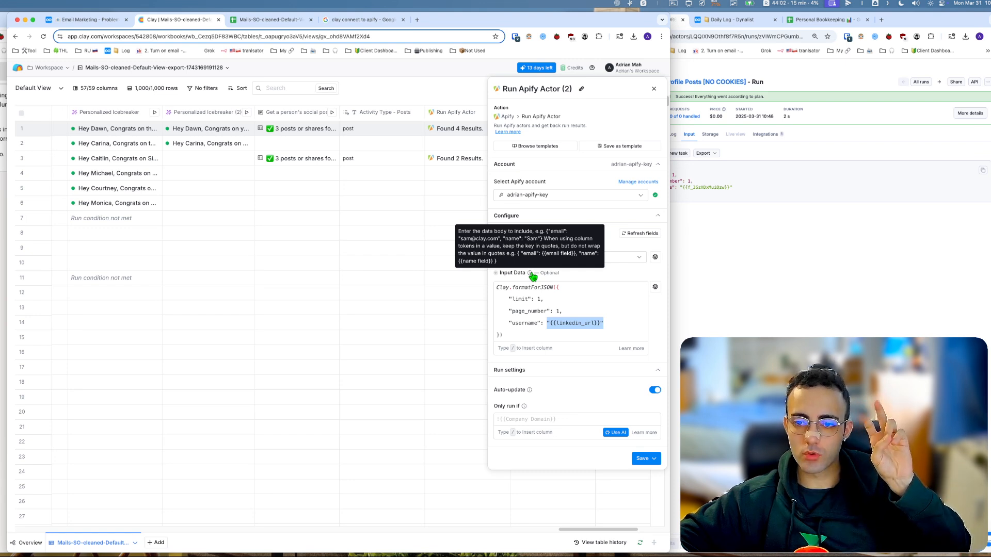
click(604, 323)
key(BackSpace)
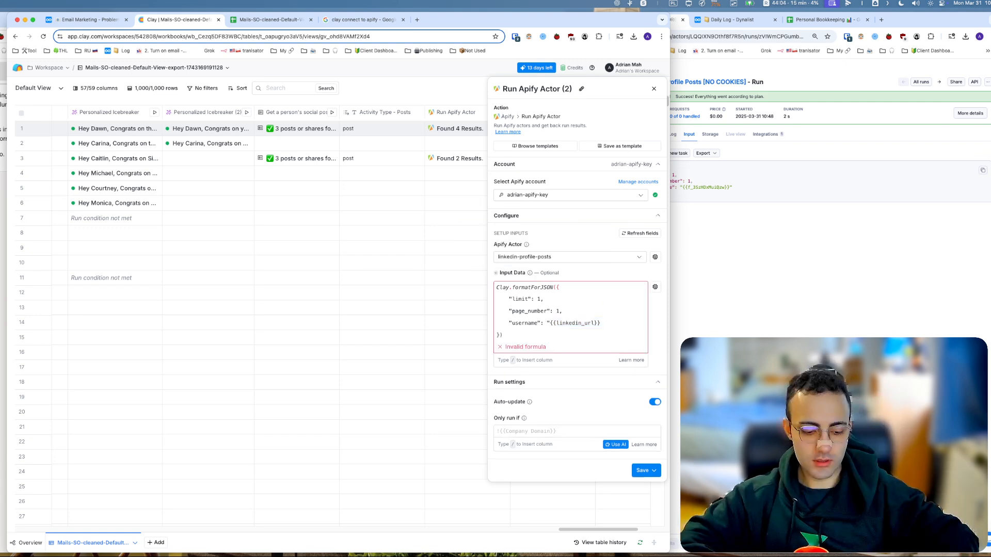
mouse_move(525, 346)
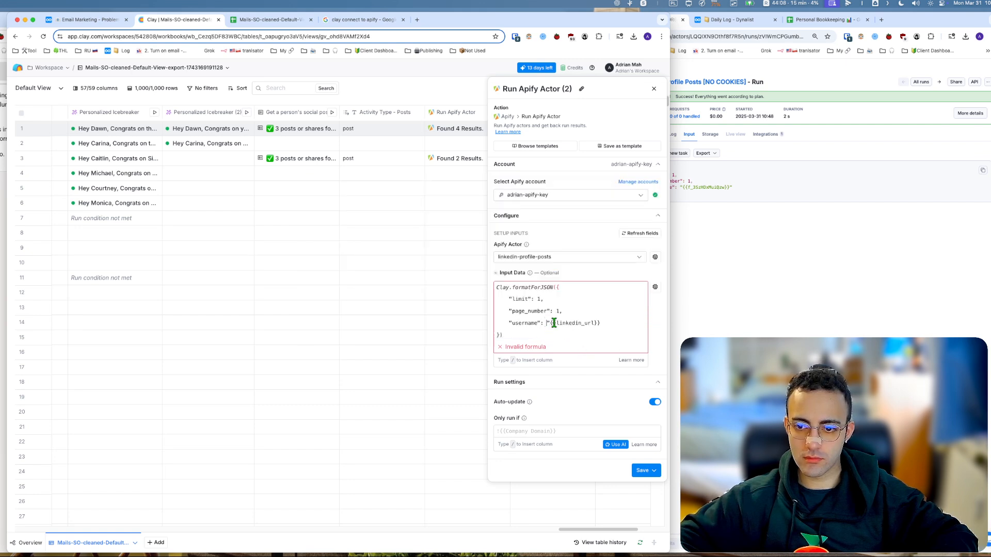
click(550, 323)
key(BackSpace)
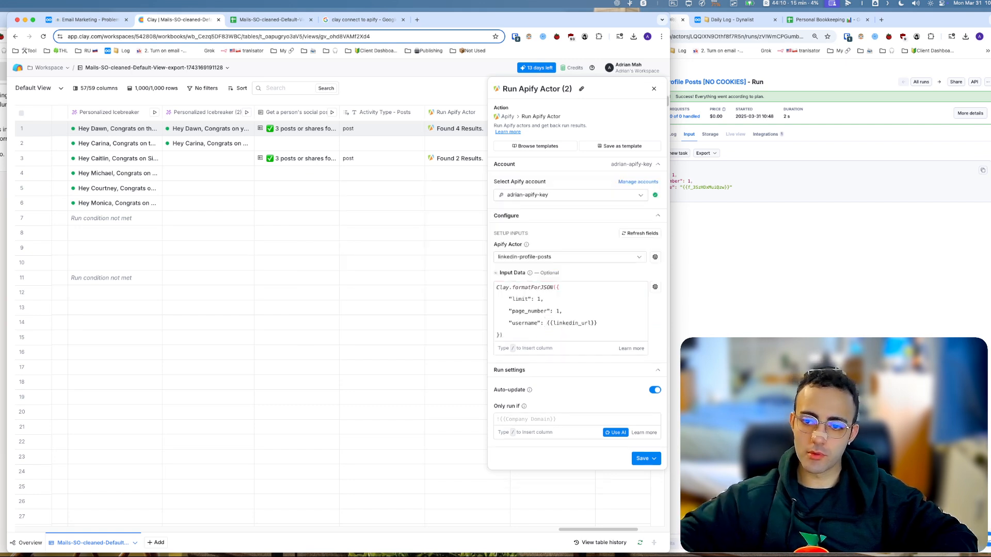
click(645, 458)
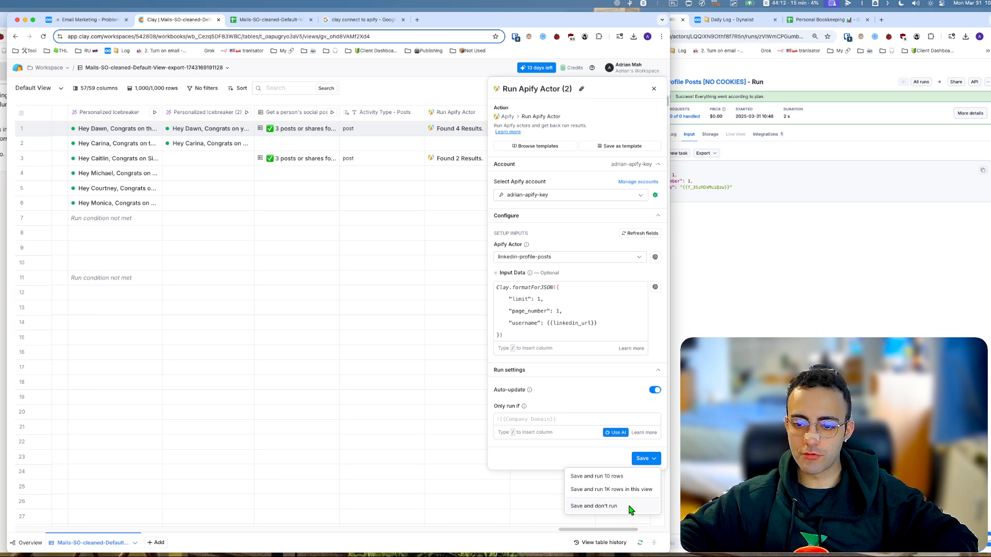
click(629, 508)
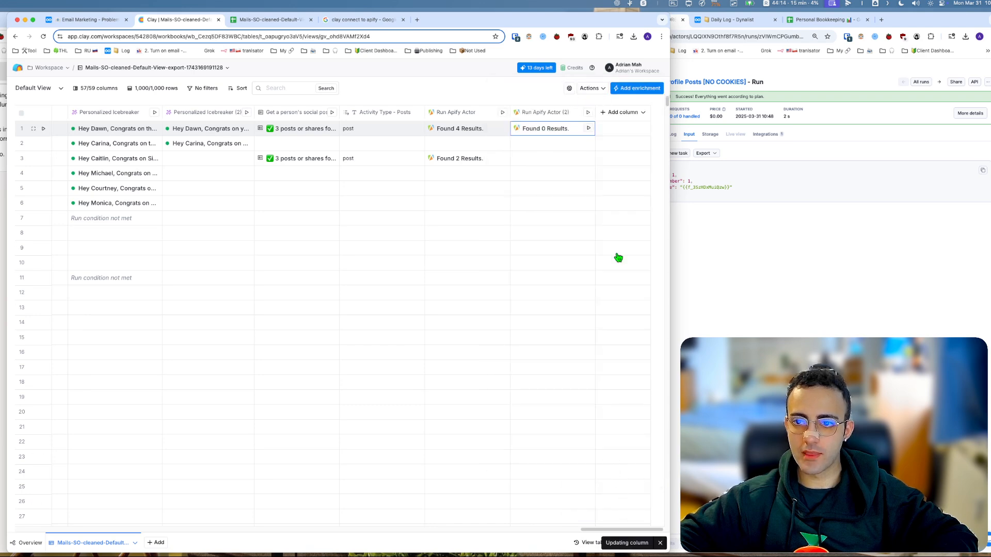
Rerun the Run Apify Actor (2) column for row 1 and check the username value in the newest Apify run's input.
click(775, 163)
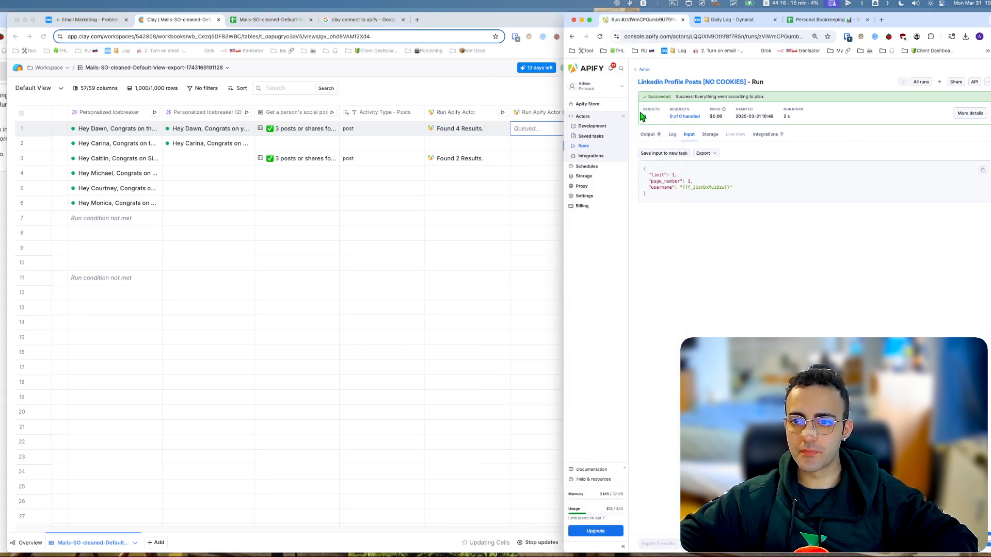
click(644, 69)
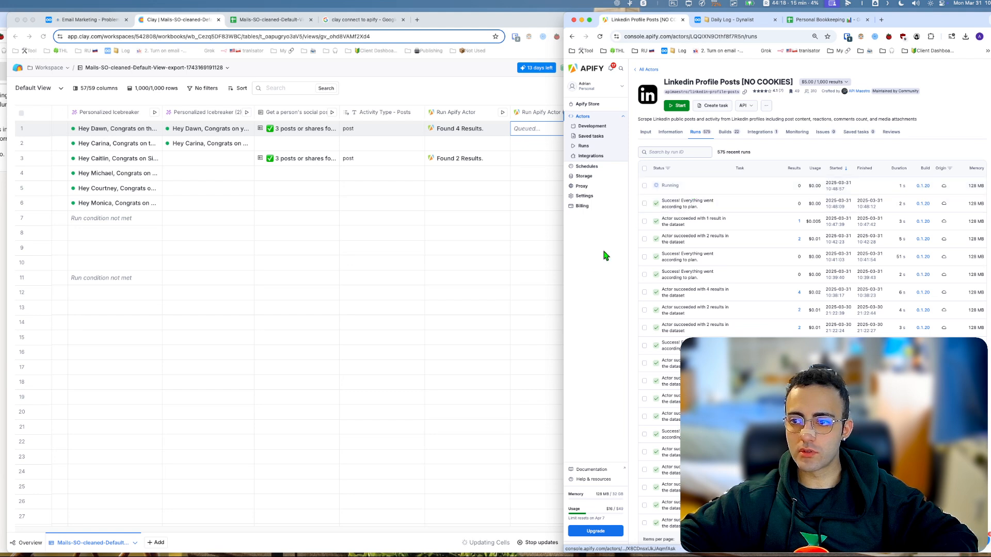
mouse_move(502, 303)
mouse_down()
mouse_move(670, 219)
mouse_move(648, 186)
mouse_move(802, 183)
mouse_up()
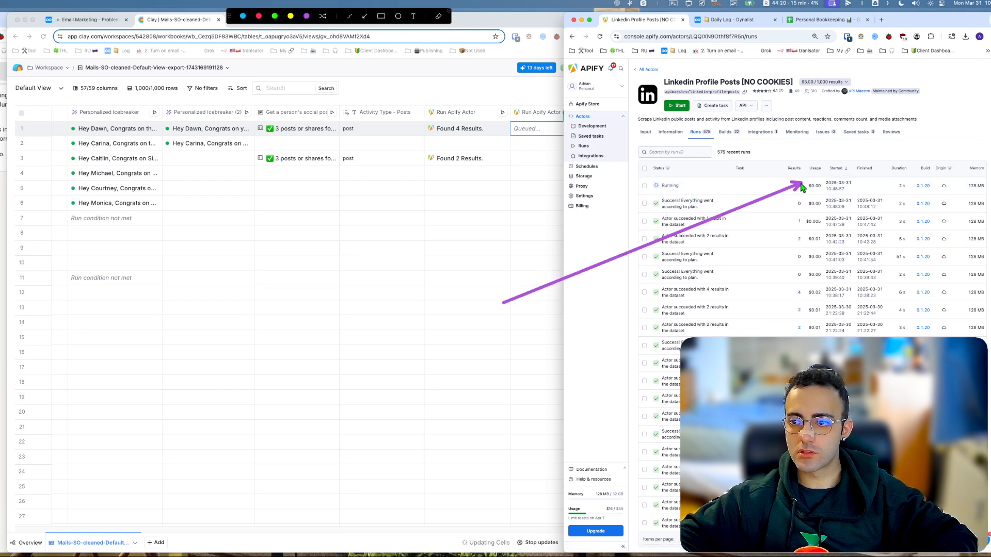
click(715, 185)
click(689, 134)
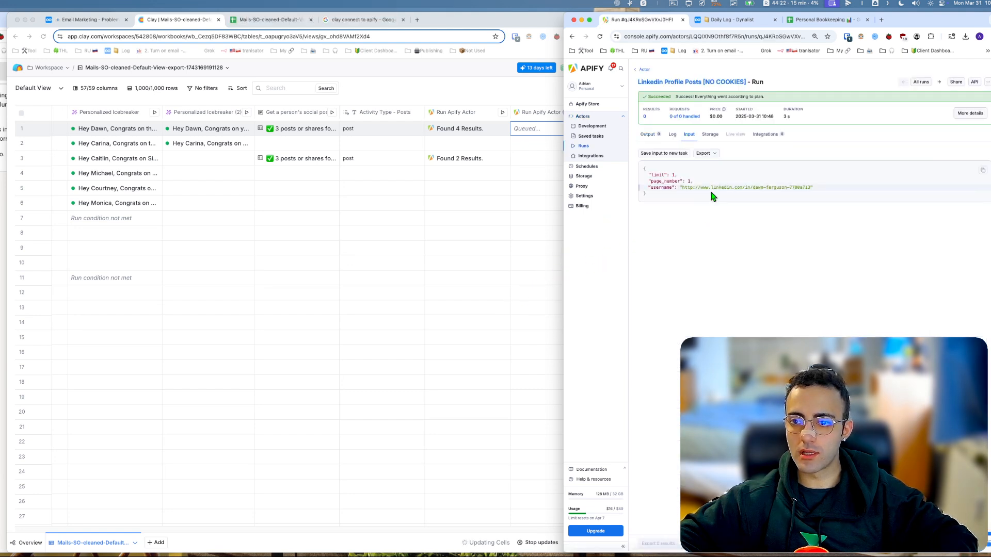
drag(809, 187, 680, 188)
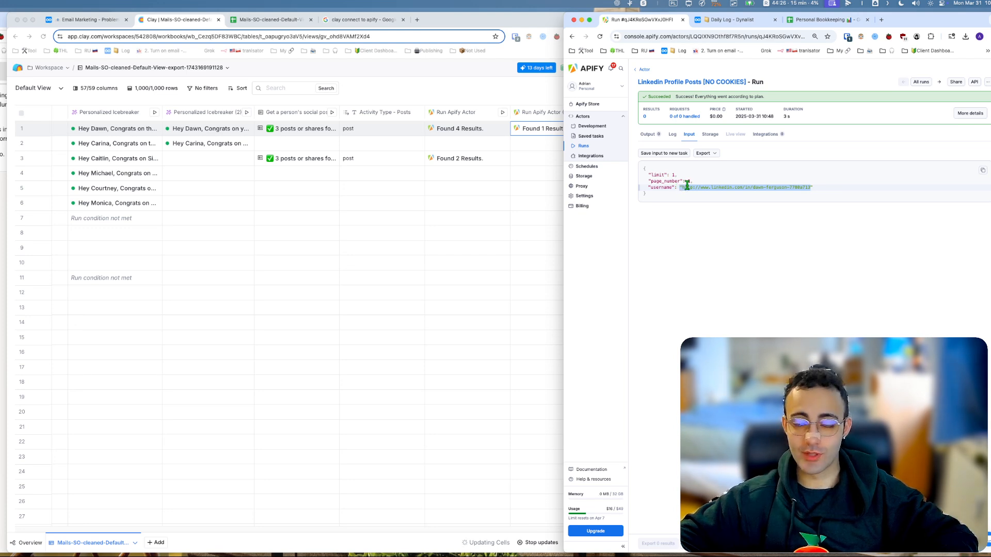
Run the Run Apify Actor (2) column for row 3 in Clay, refresh the actor's runs in Apify and inspect the newest run's input.
click(442, 114)
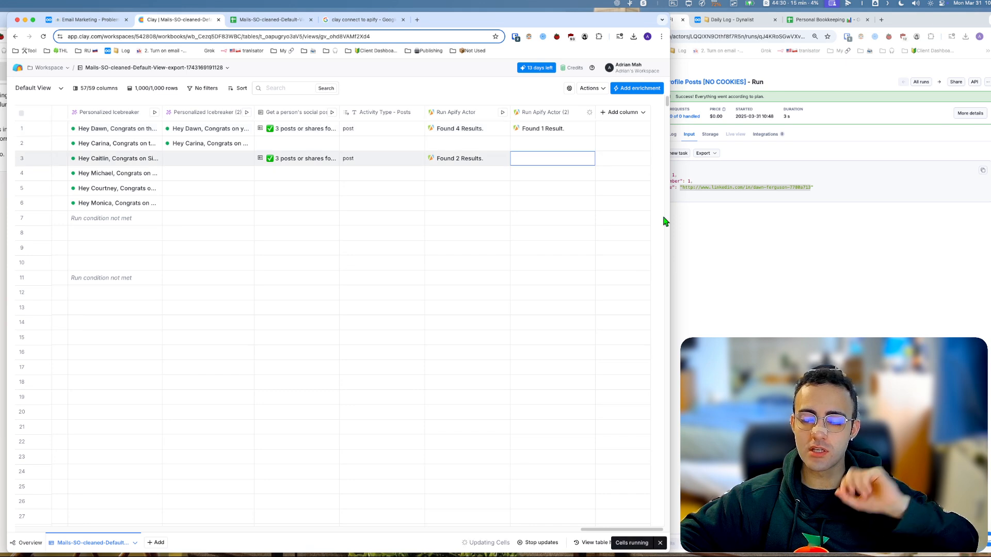
click(692, 203)
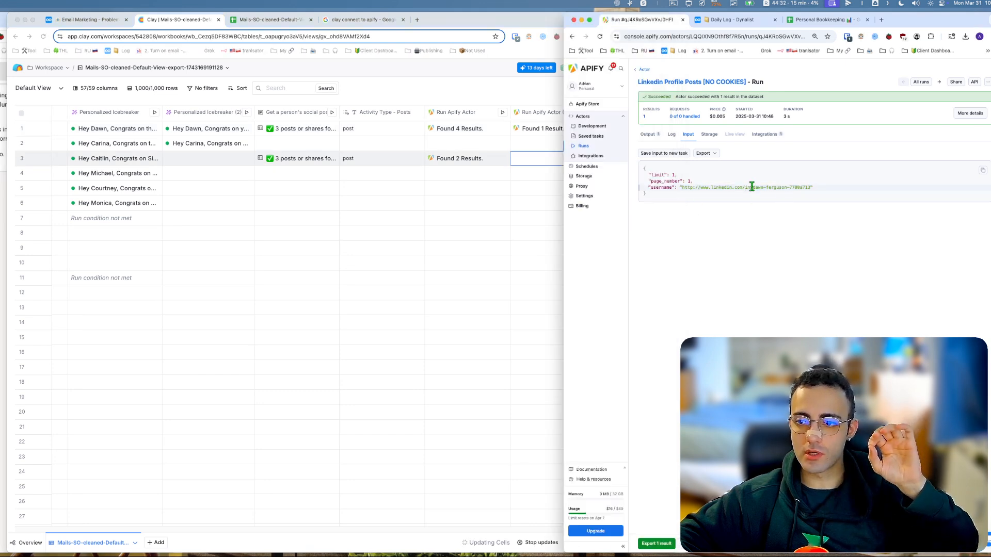
drag(757, 188, 785, 189)
click(638, 72)
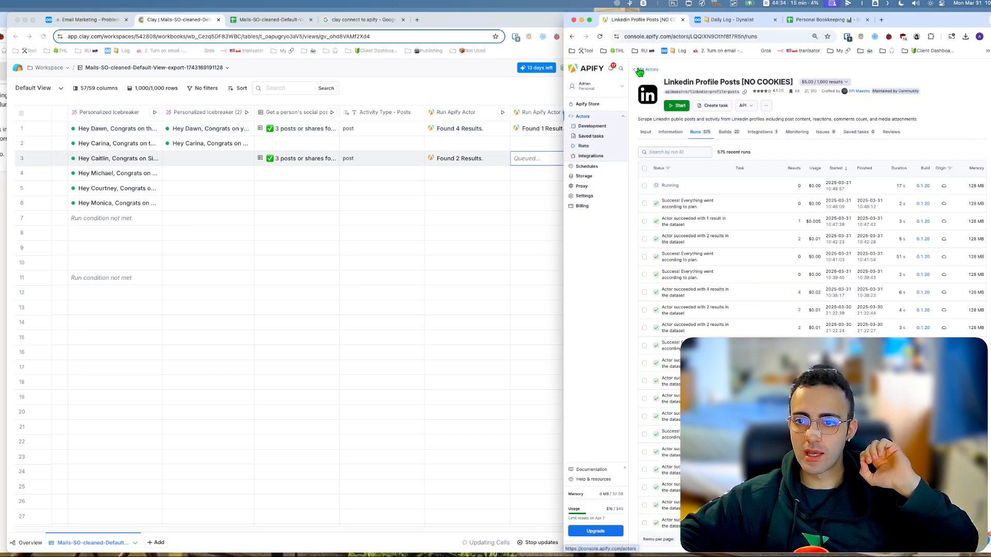
click(563, 162)
click(854, 143)
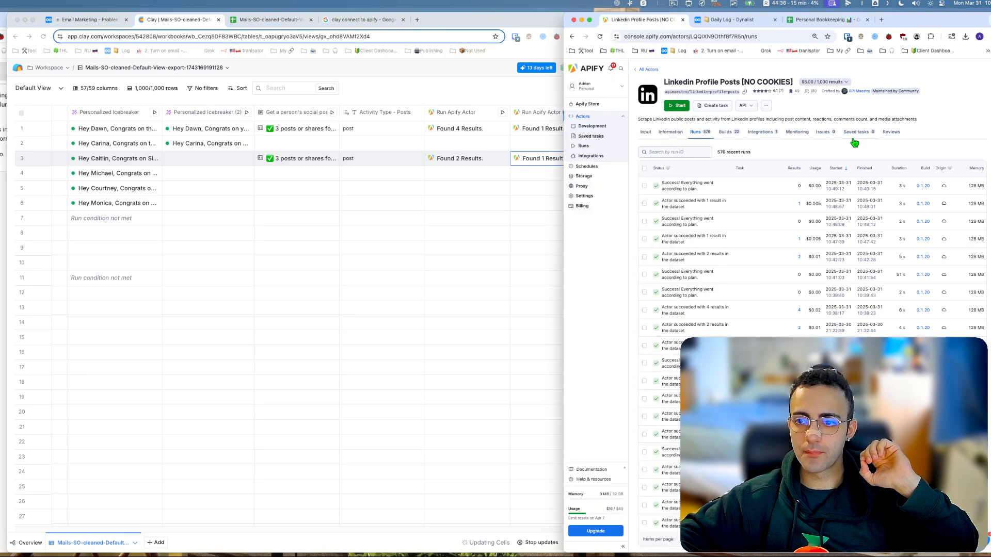
click(600, 37)
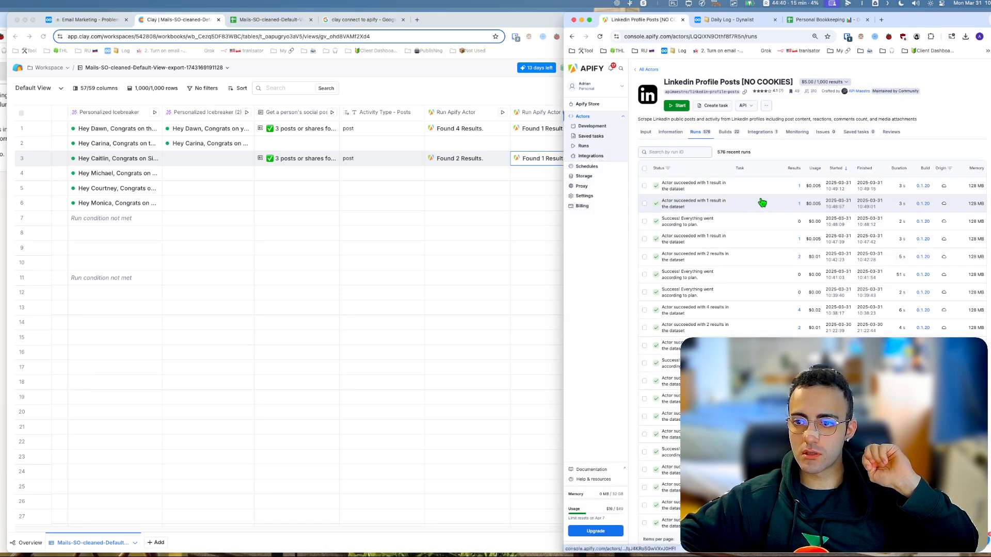
click(728, 207)
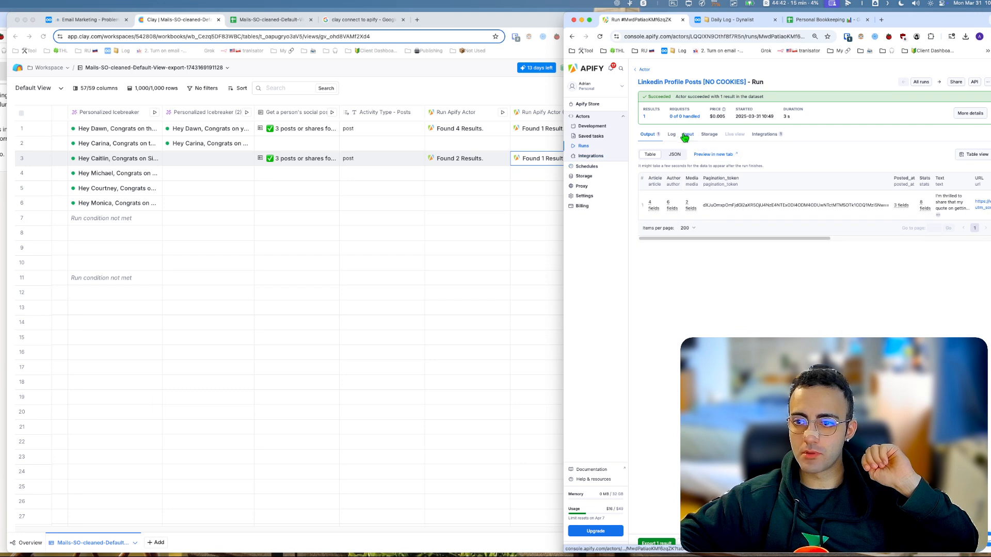
click(688, 135)
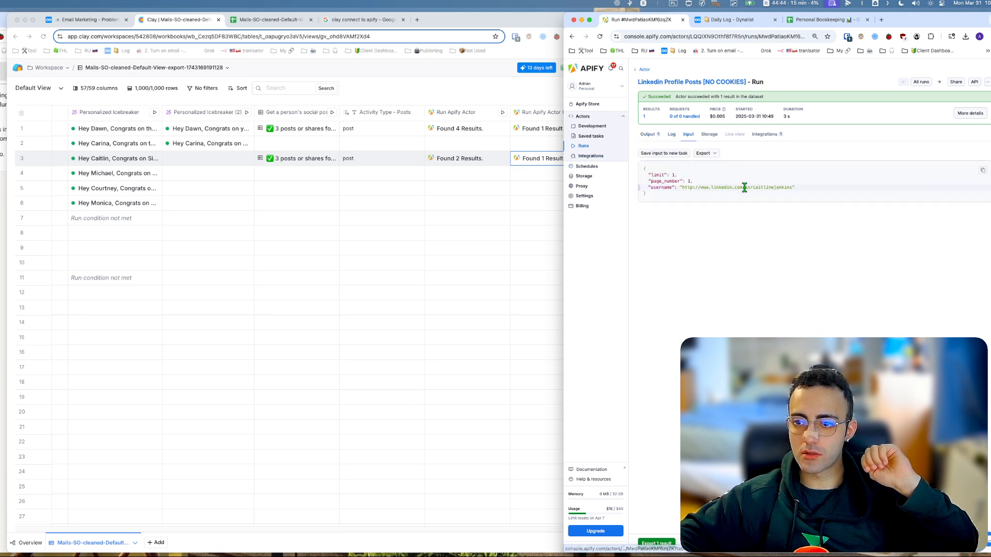